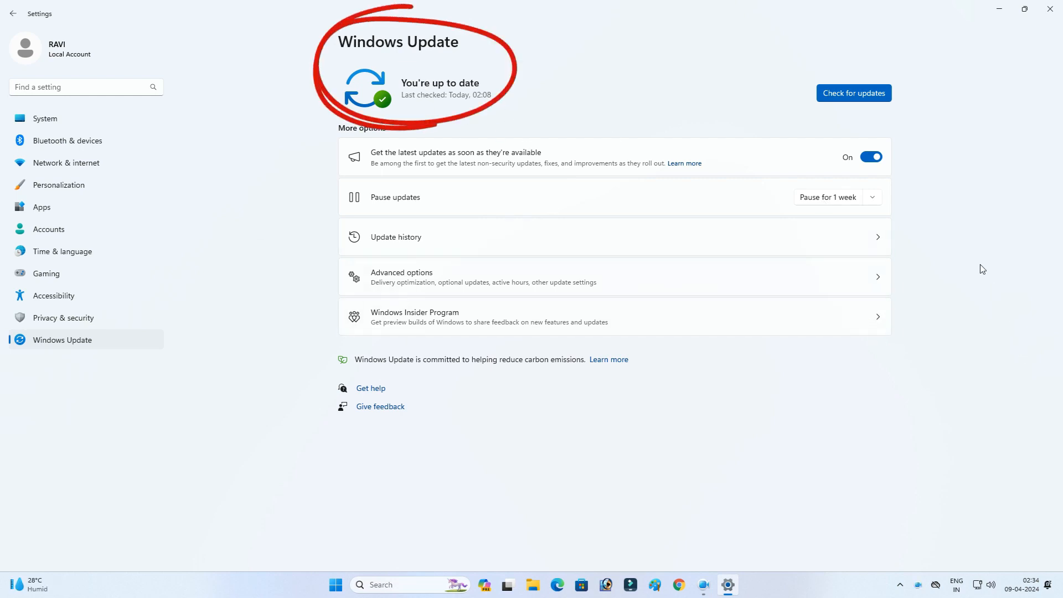
Step: Turn off getting the latest updates as soon as they're available, and close Settings
left_click(879, 163)
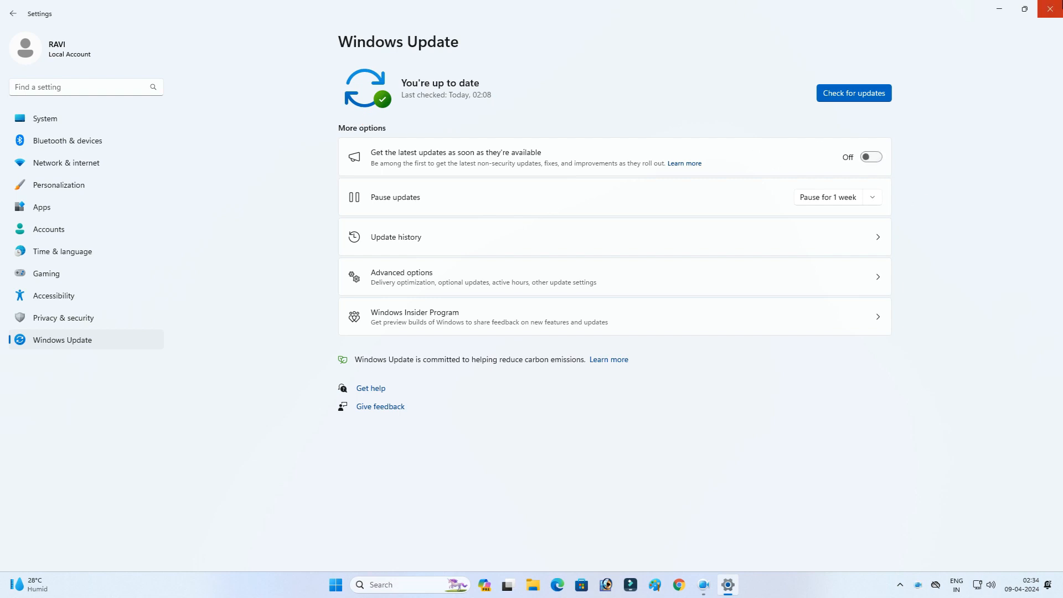
left_click(1049, 9)
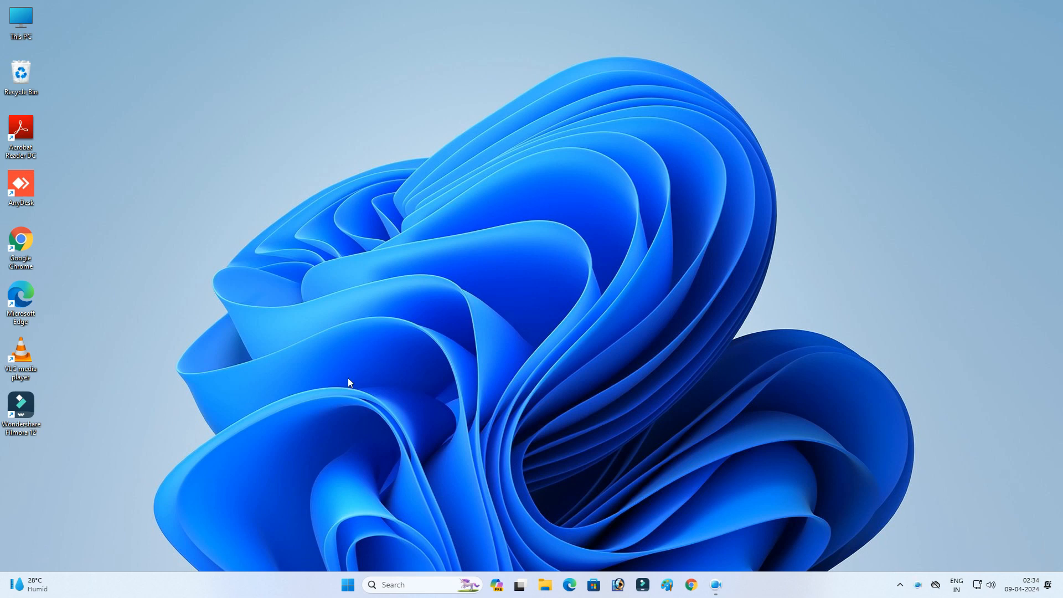
Step: Open the Services console by running services.msc from the Run dialog
left_click(348, 584)
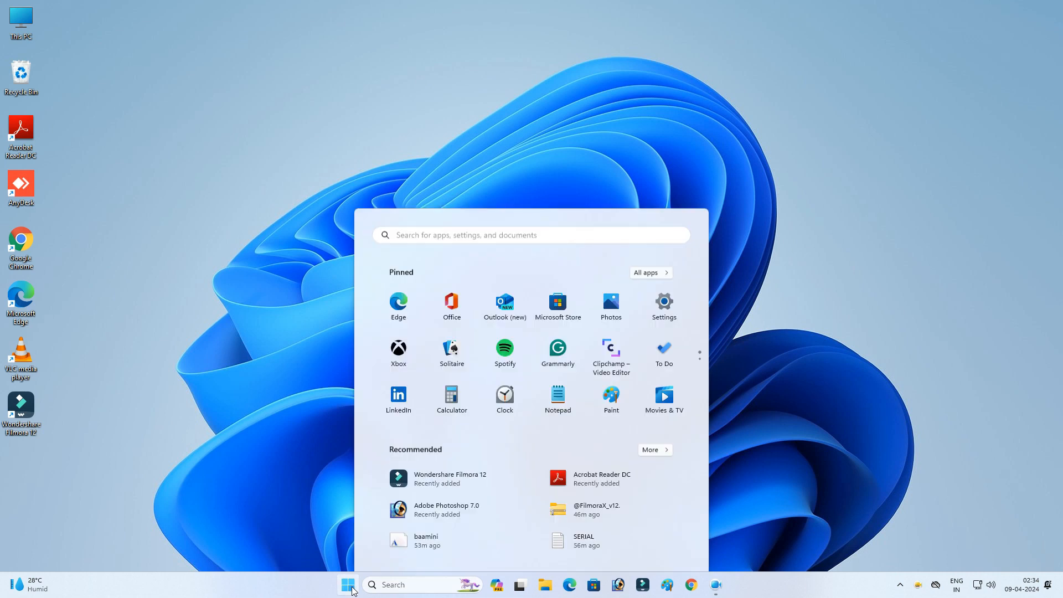
left_click(438, 191)
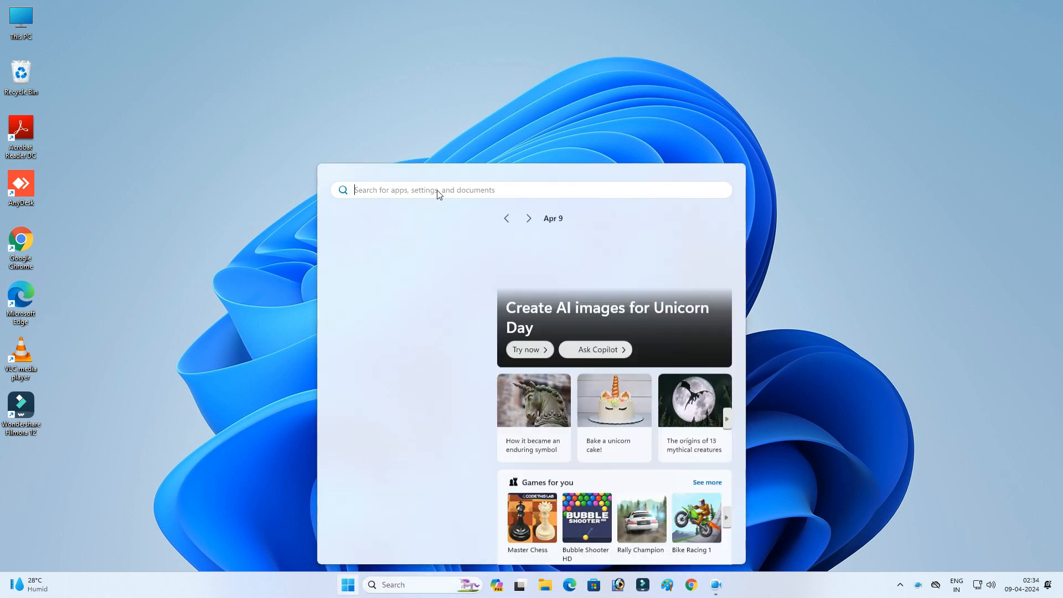
type("run")
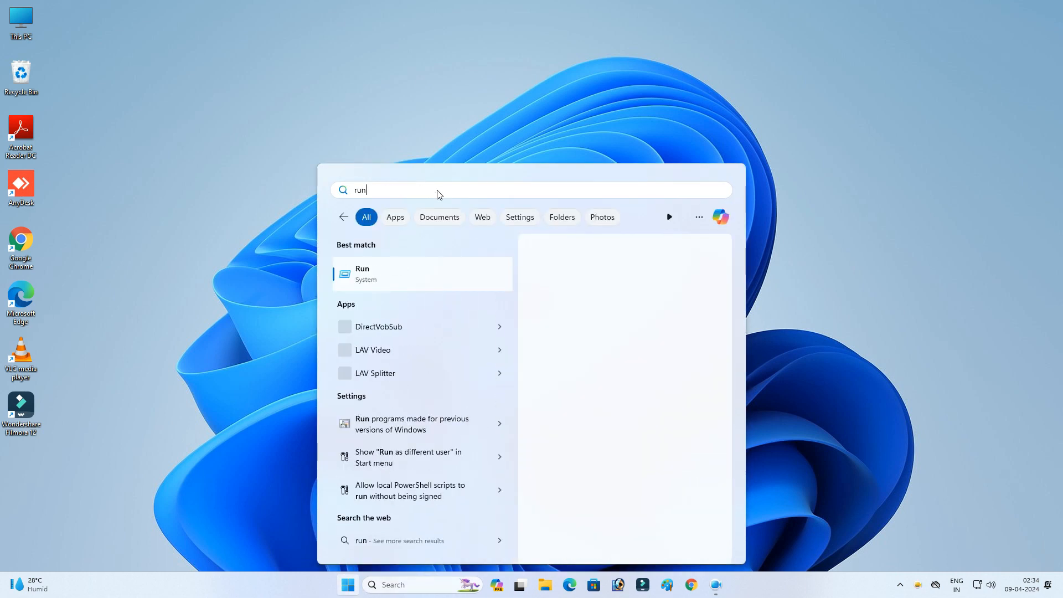
left_click(361, 274)
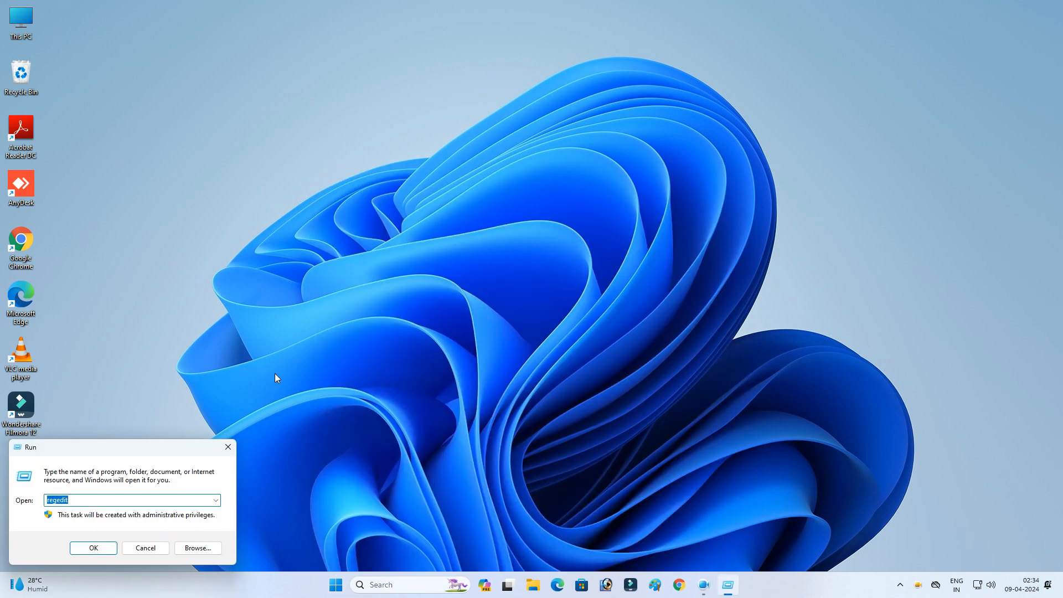
key("BackSpace")
type("services.msc")
key("Return")
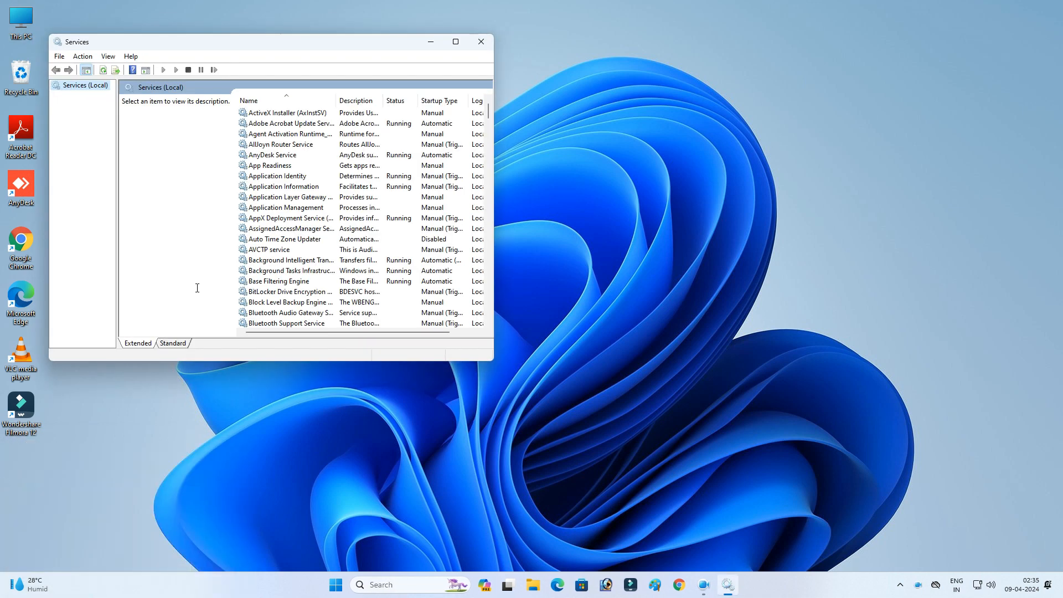
Step: Open the Windows Update service's properties and stop the service
left_click(457, 42)
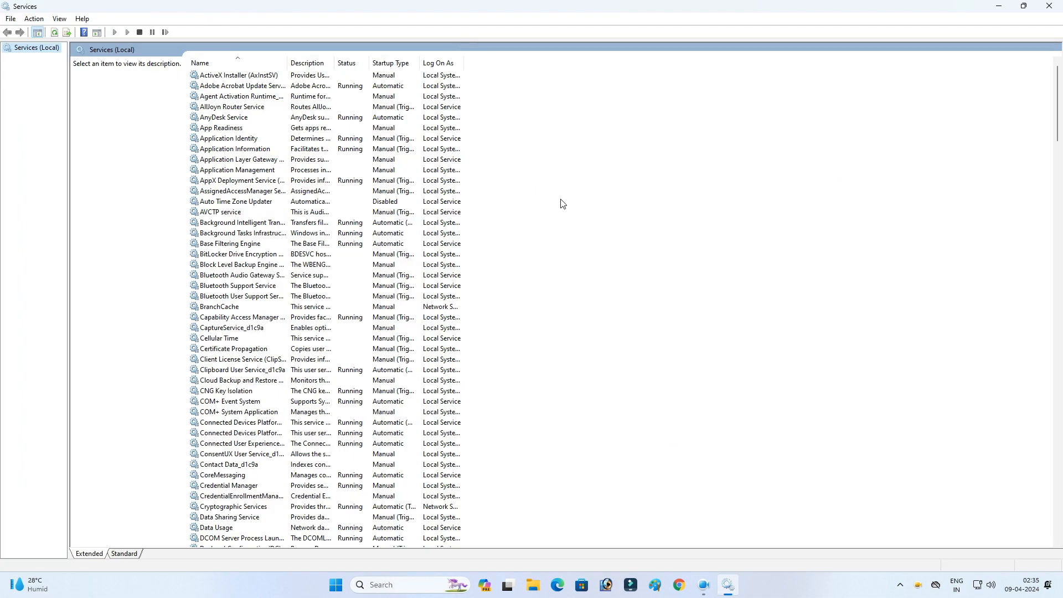
scroll(612, 218, "down", 20)
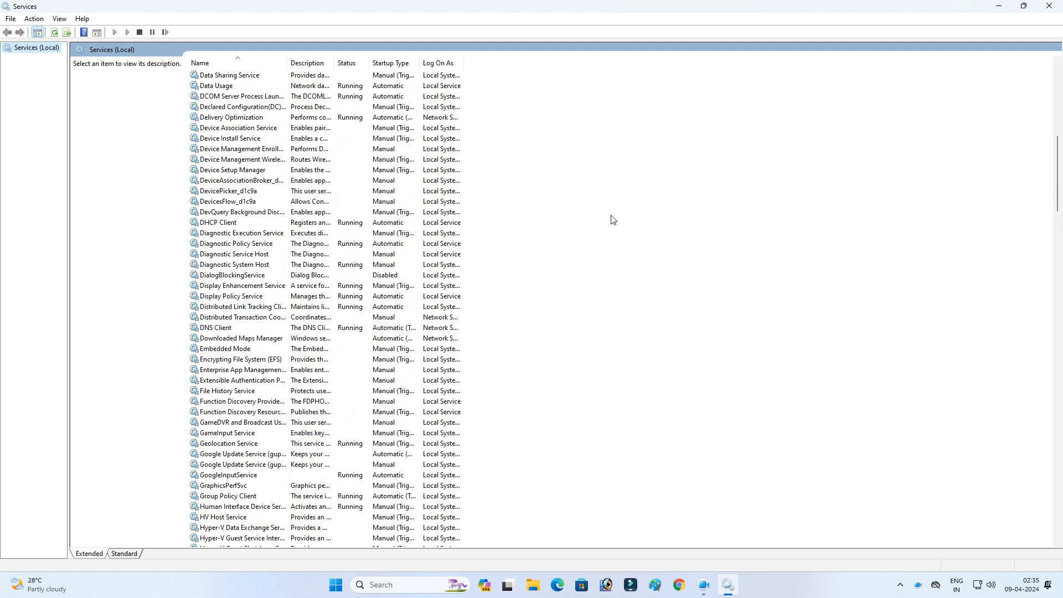
scroll(613, 219, "down", 20)
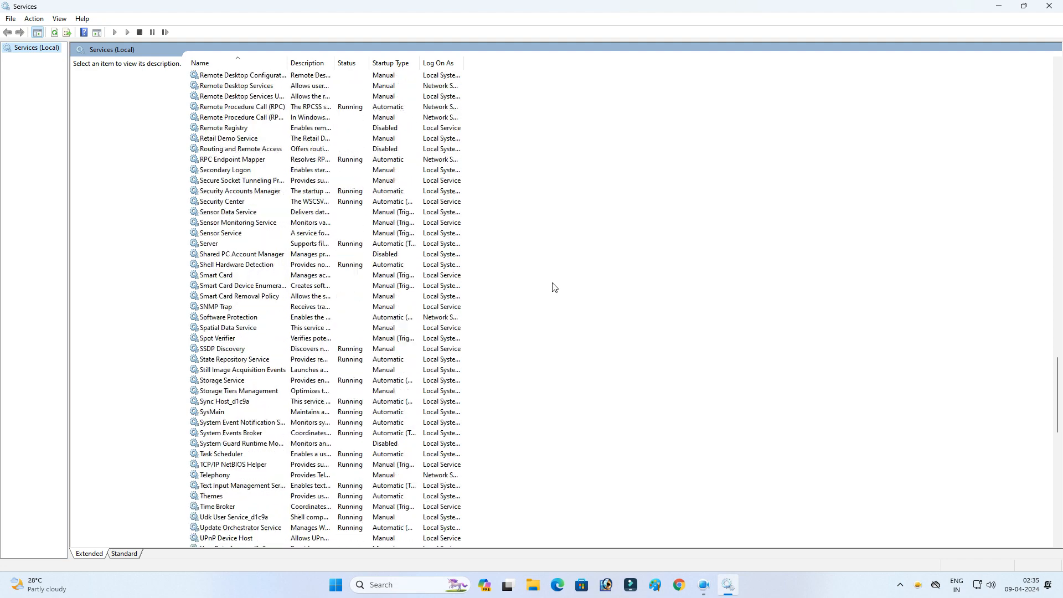
scroll(544, 288, "down", 6)
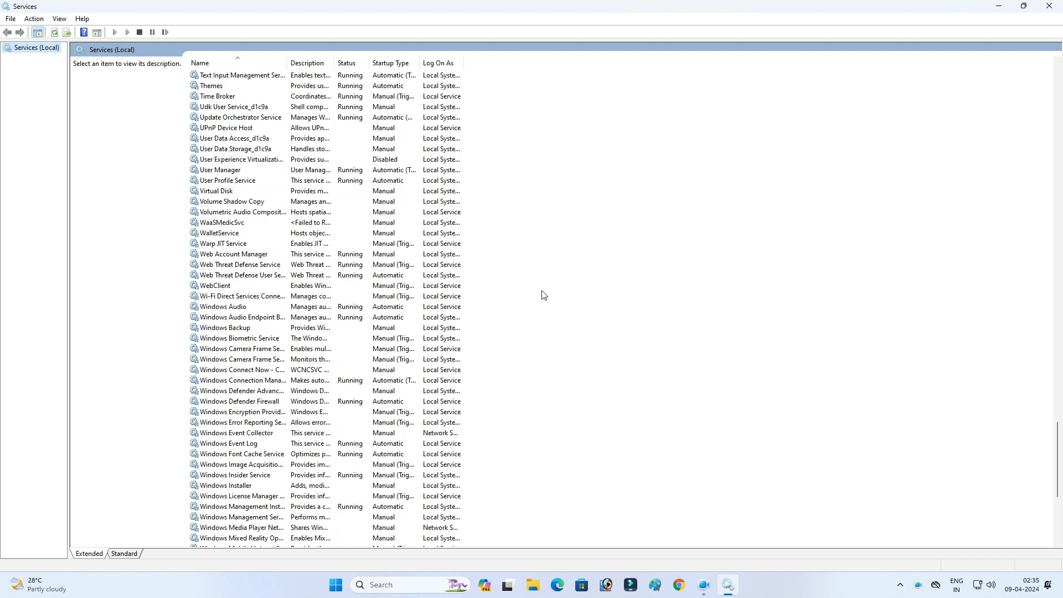
scroll(544, 295, "down", 8)
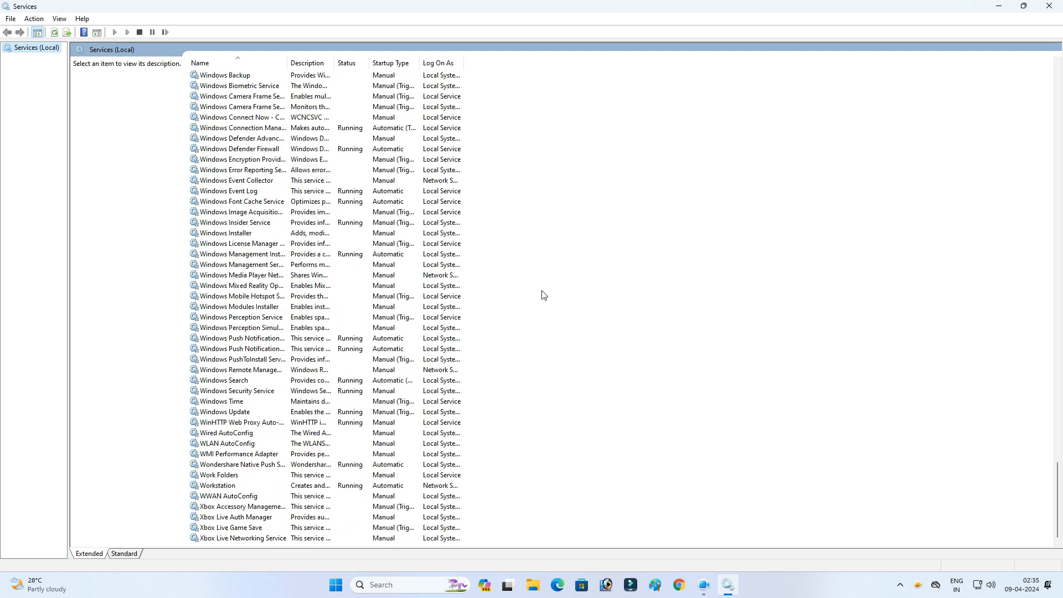
left_click(238, 413)
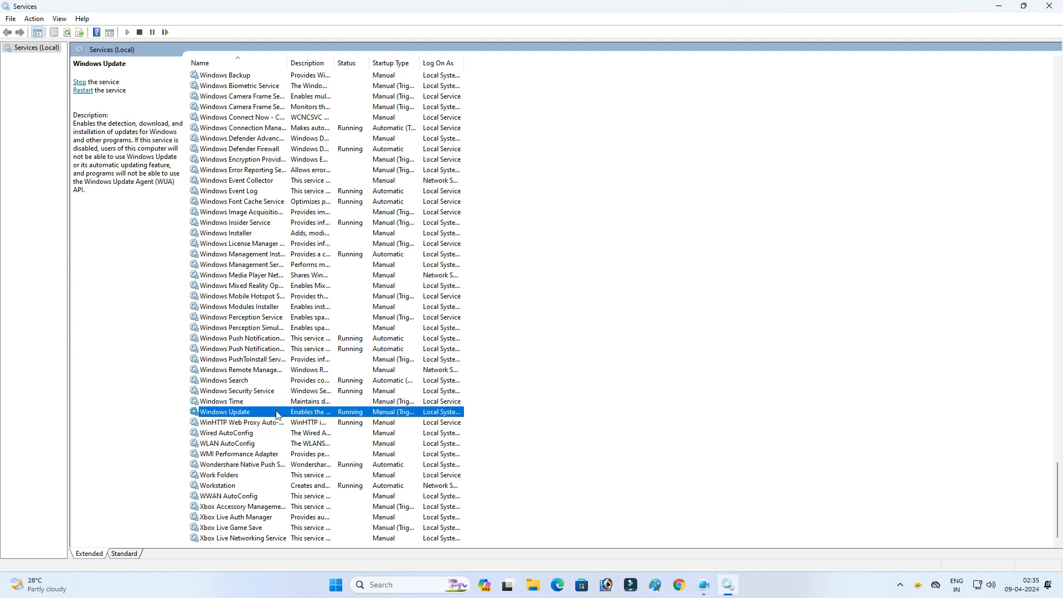
double_click(303, 412)
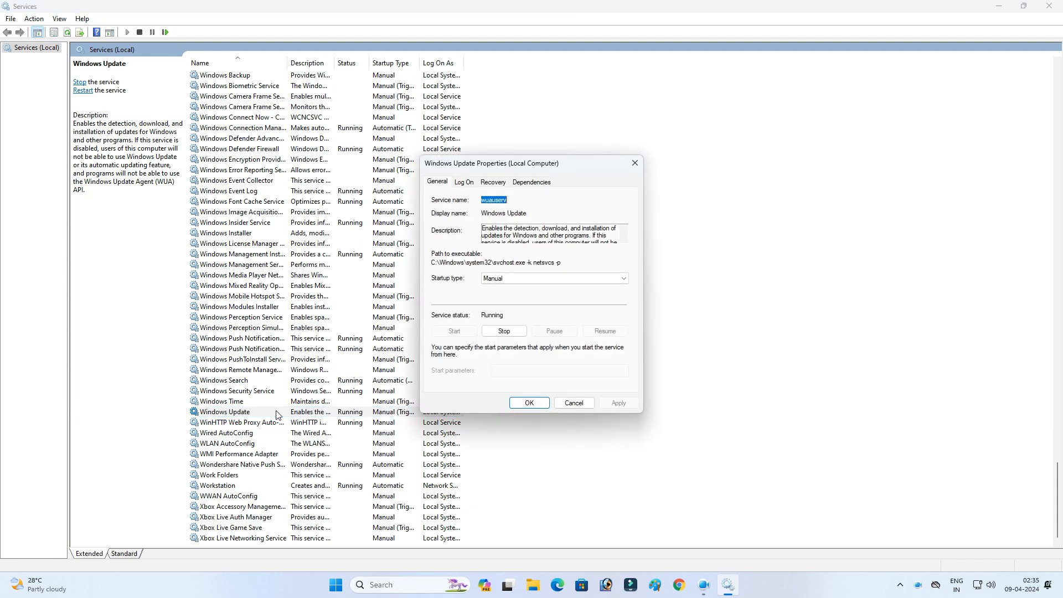
left_click(509, 332)
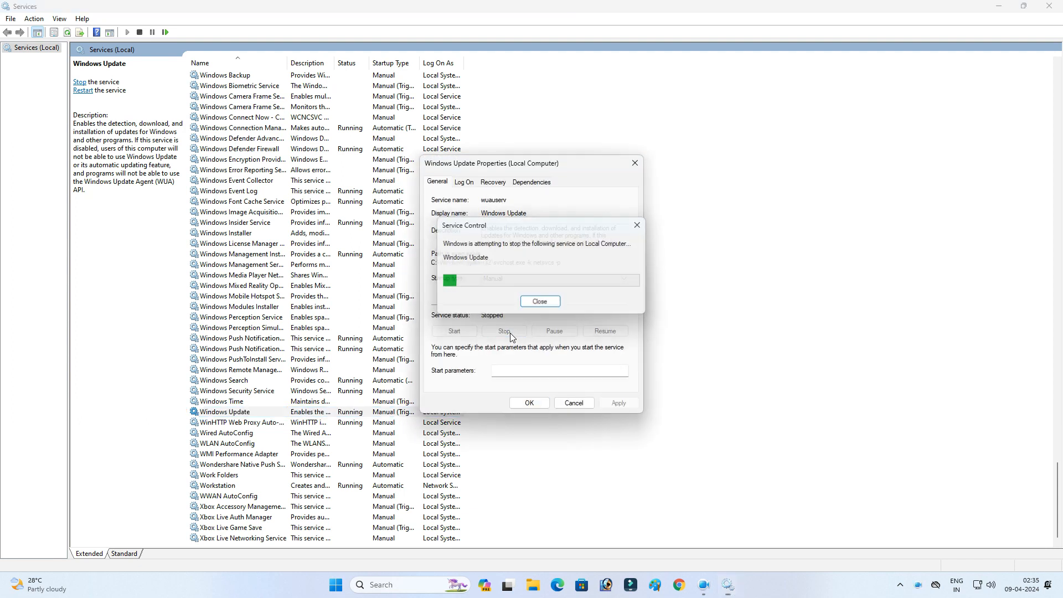
Step: Set the Windows Update service's startup type to Disabled, apply, and close its properties
left_click(511, 278)
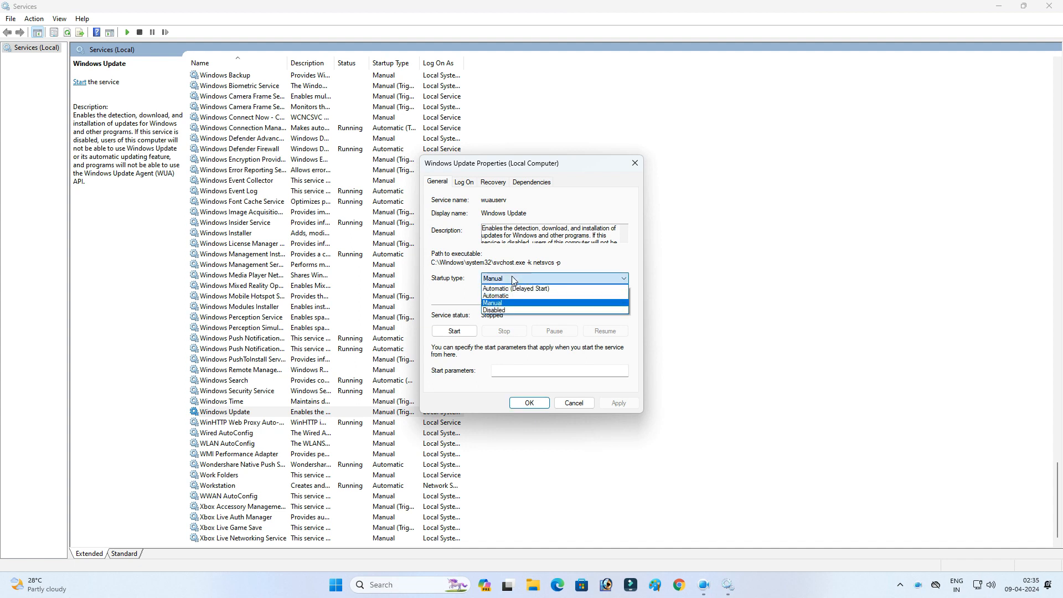
left_click(499, 315)
left_click(619, 403)
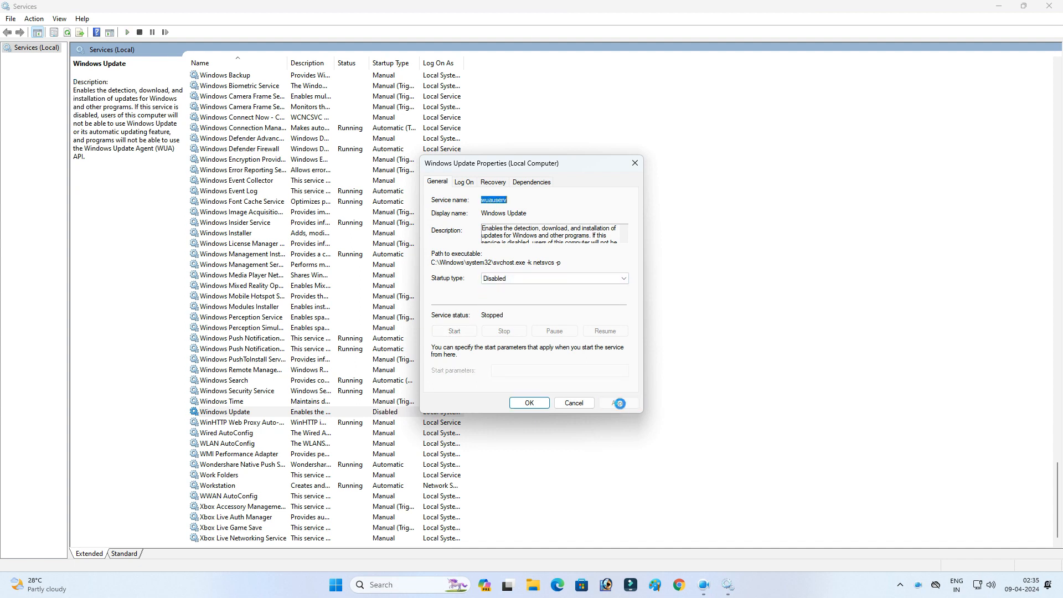
left_click(527, 405)
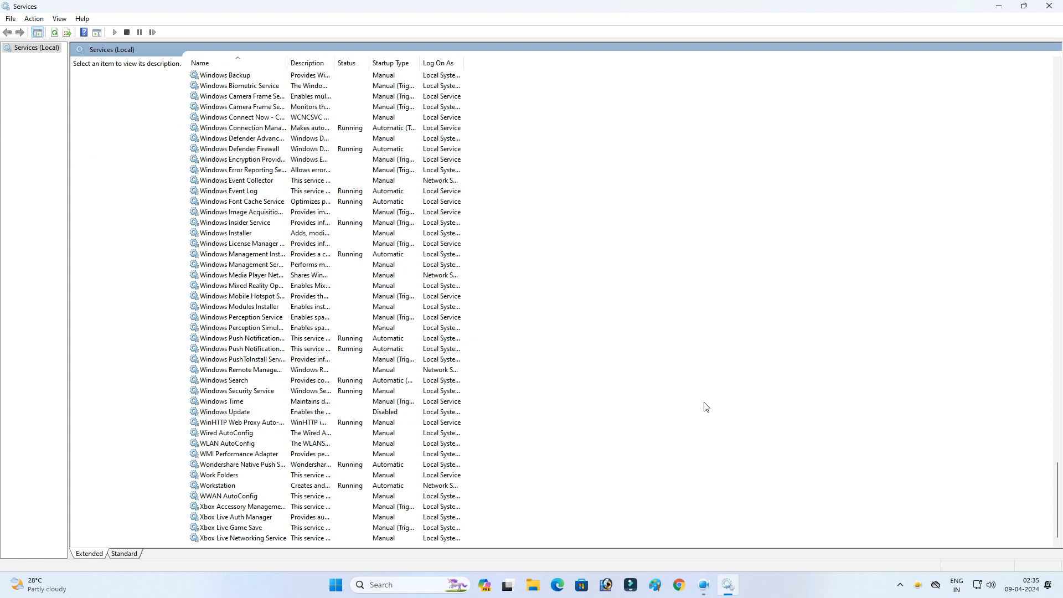
Step: Open the Update Orchestrator Service's properties and stop the service
scroll(560, 301, "up", 20)
scroll(560, 310, "down", 20)
scroll(562, 320, "down", 20)
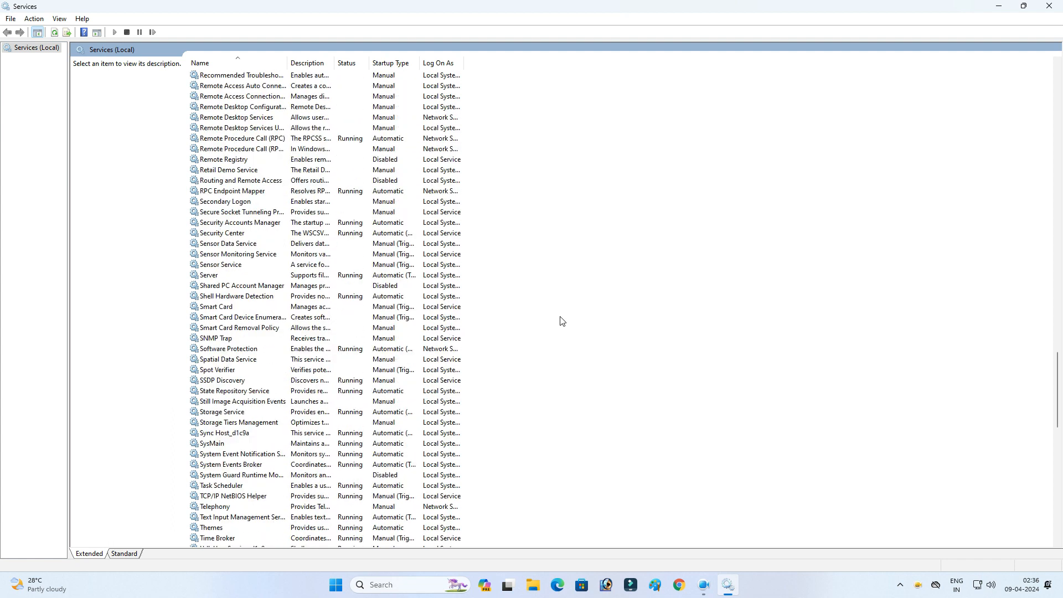
scroll(562, 321, "down", 9)
left_click(244, 278)
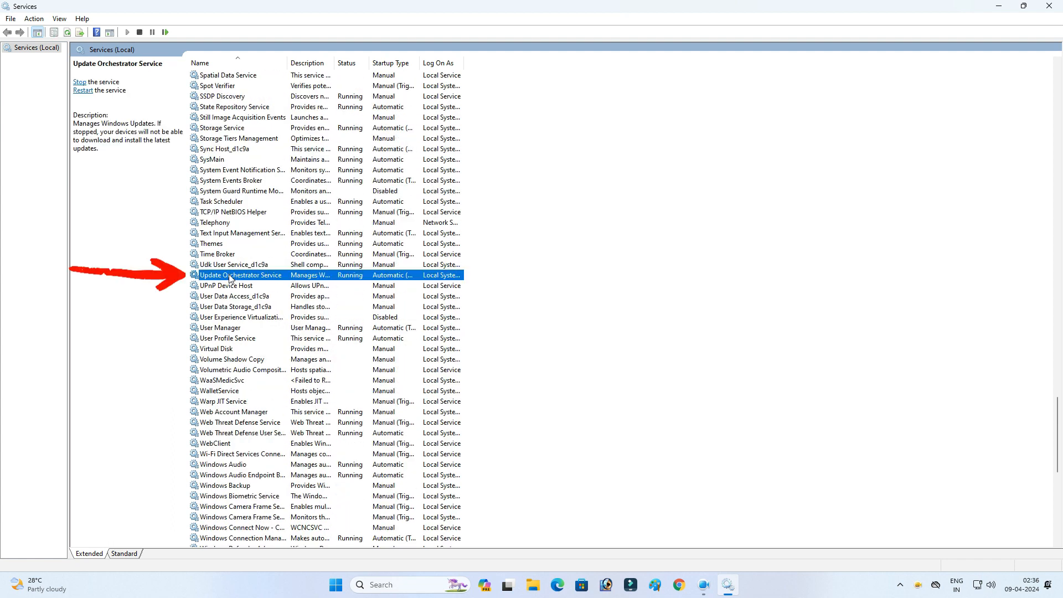
double_click(273, 280)
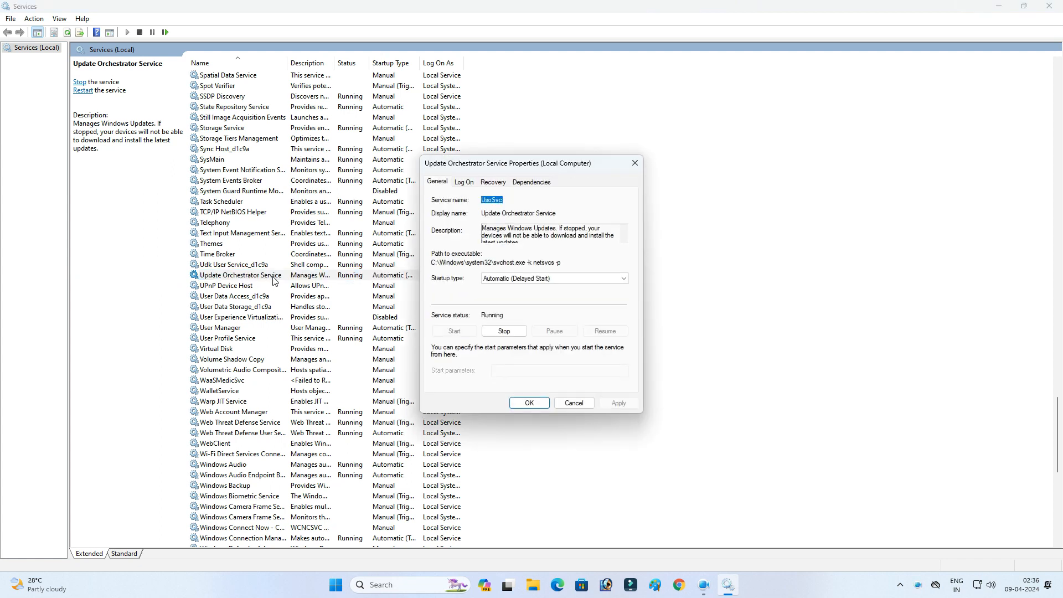
left_click(512, 335)
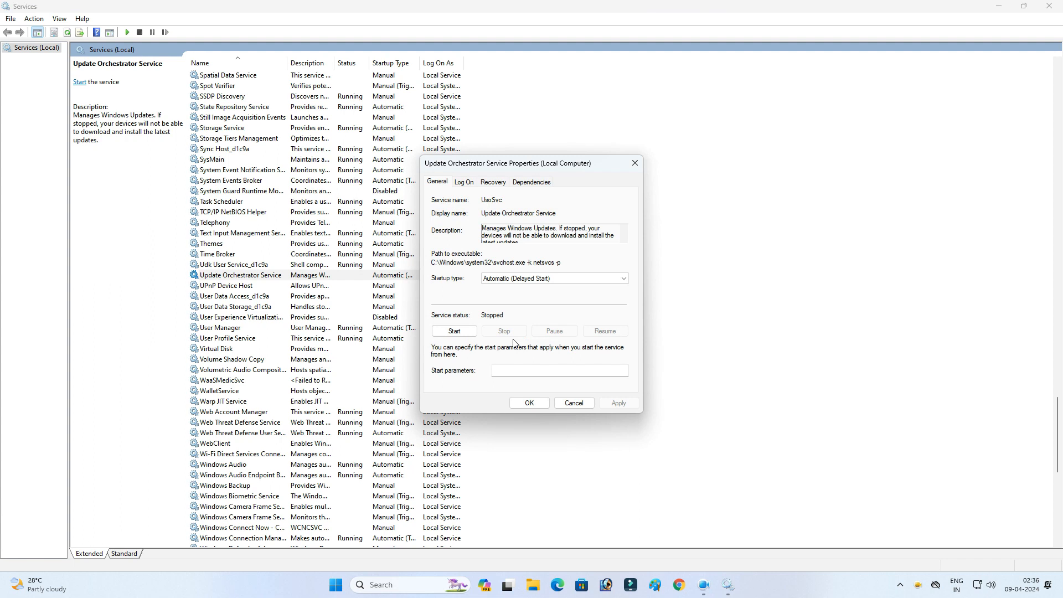
Step: Set the Update Orchestrator Service's startup type to Disabled, apply, and close its properties
left_click(514, 281)
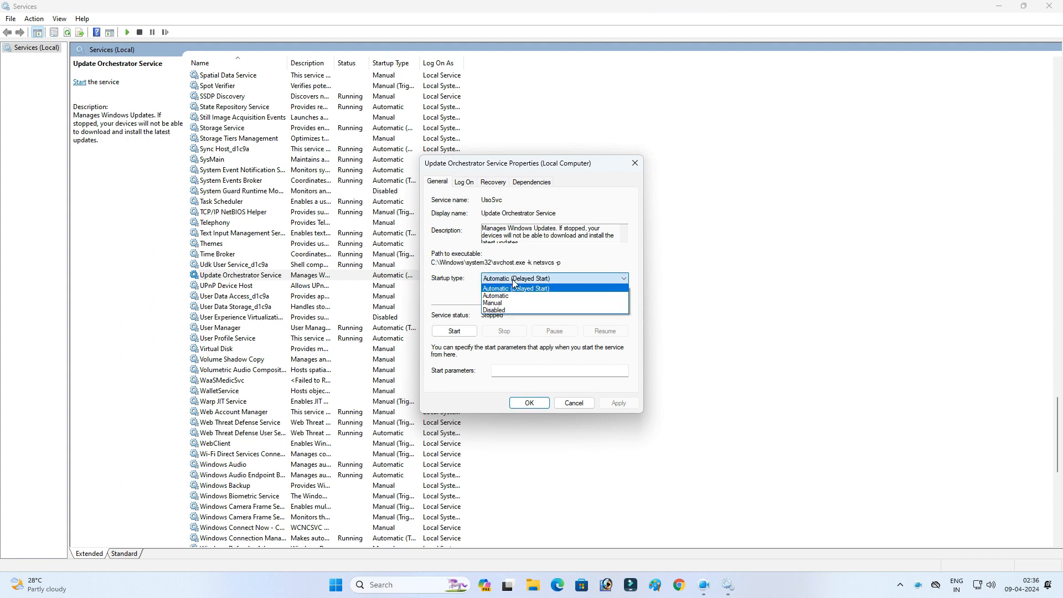
left_click(508, 310)
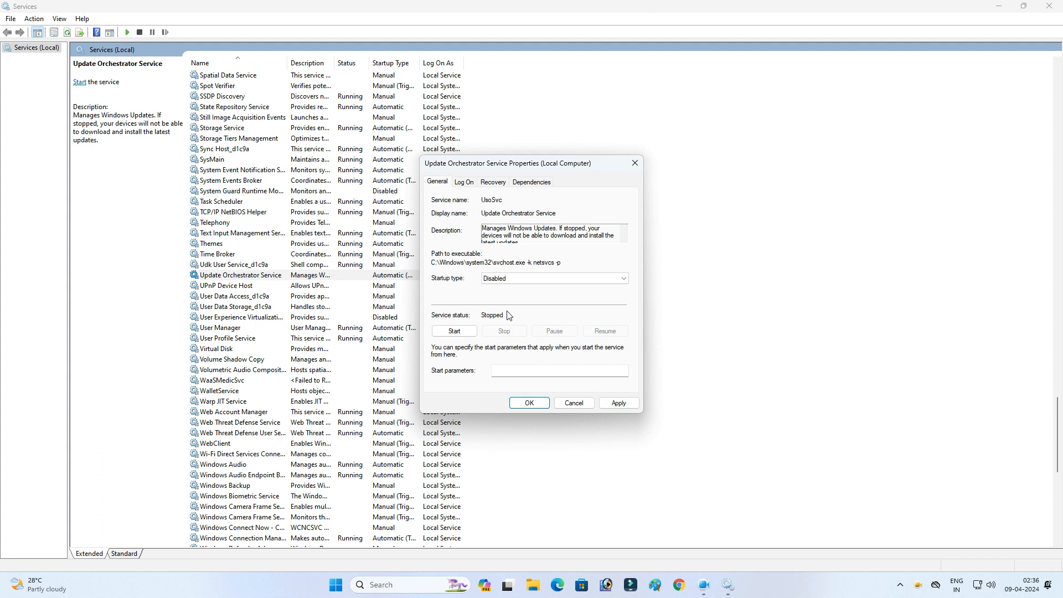
left_click(620, 403)
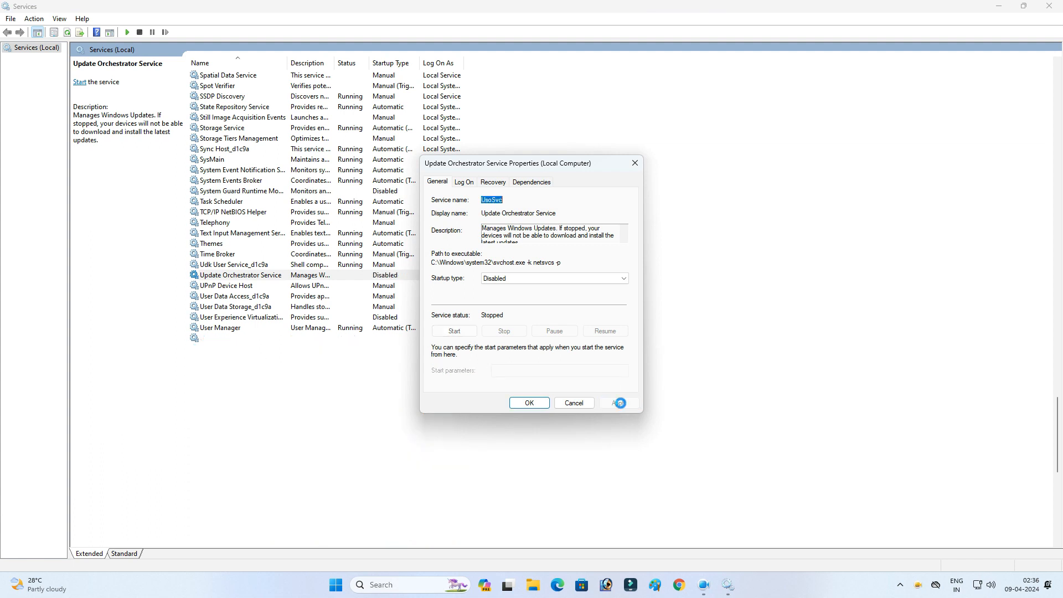
left_click(547, 403)
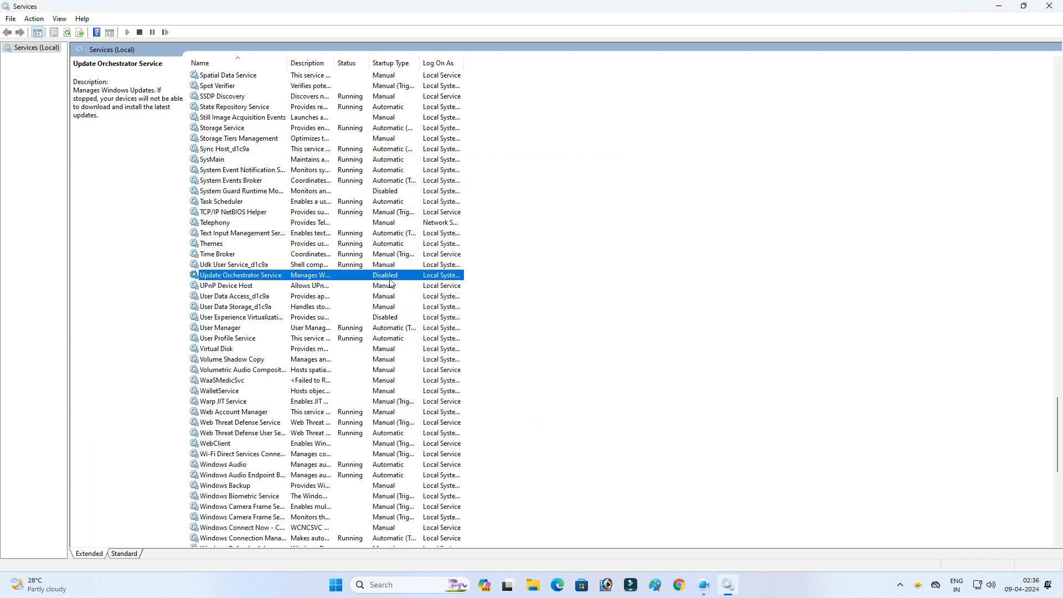
Step: Check the startup types of Update Orchestrator Service and Windows Update, then close the Services console
left_click(570, 336)
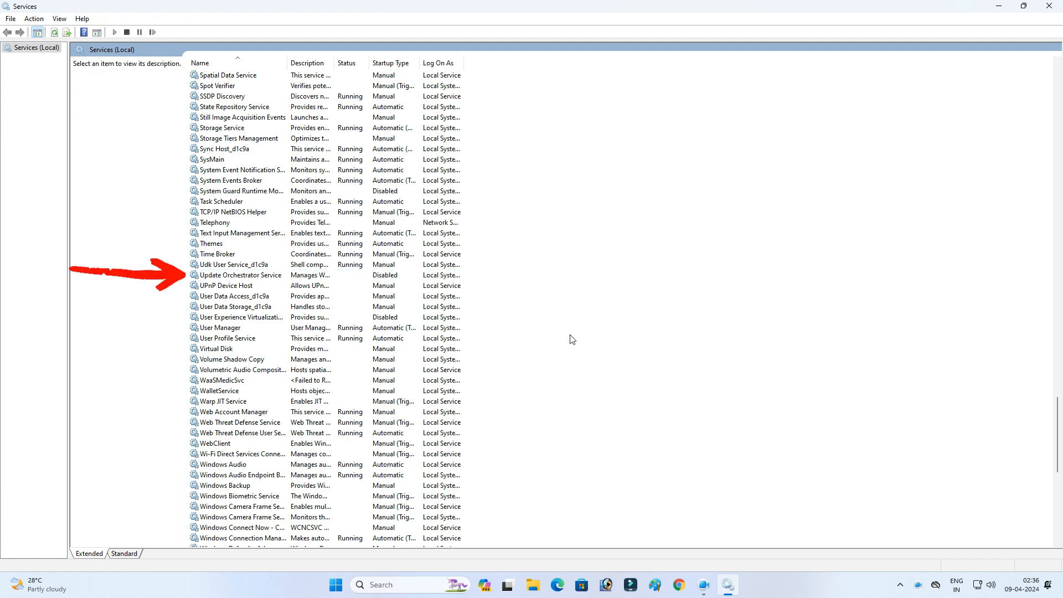
left_click(382, 279)
scroll(498, 313, "down", 10)
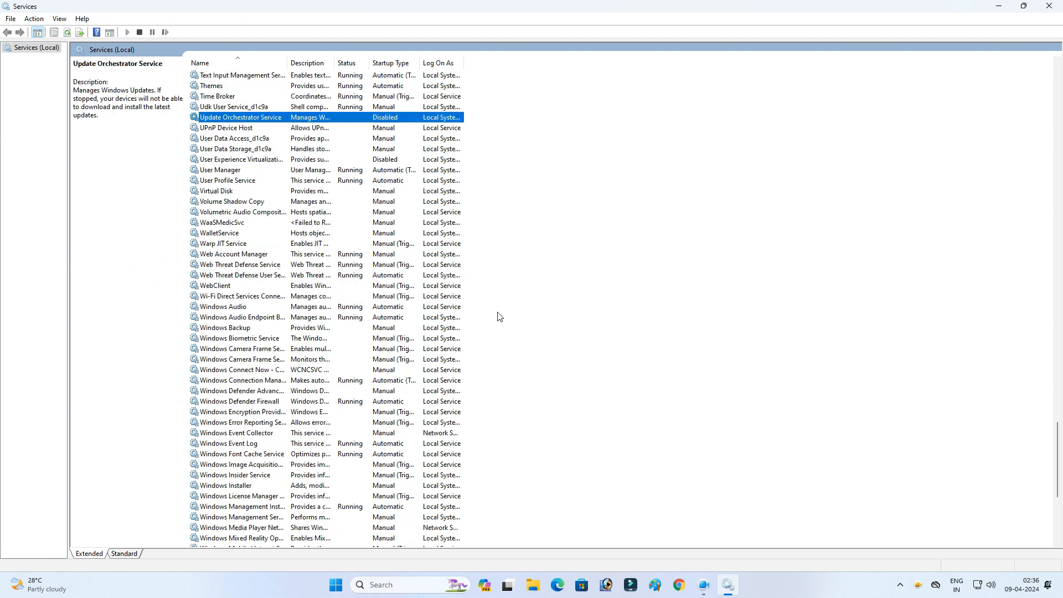
scroll(498, 317, "down", 3)
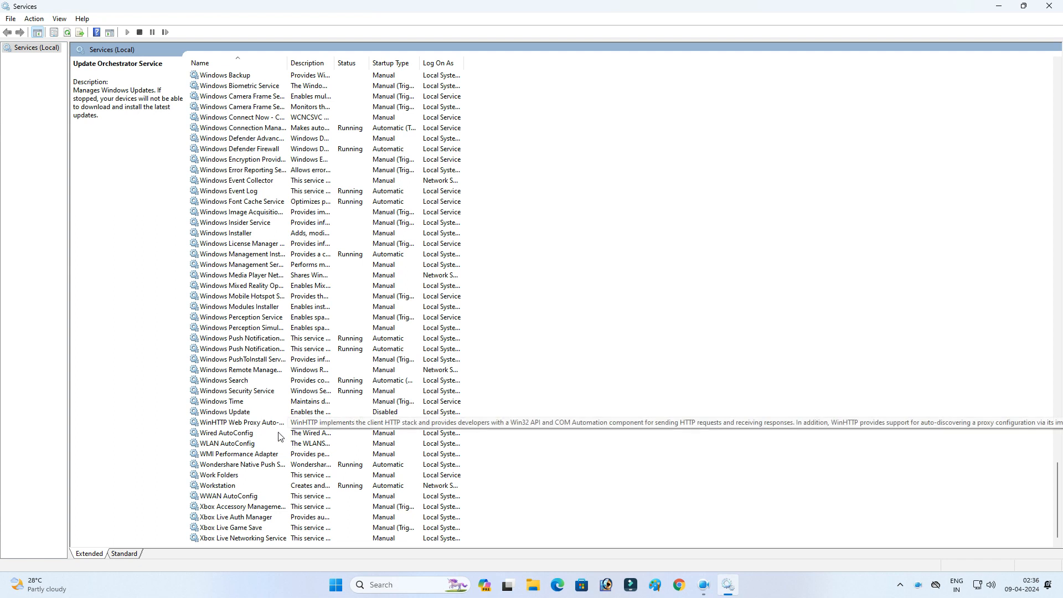
left_click(274, 413)
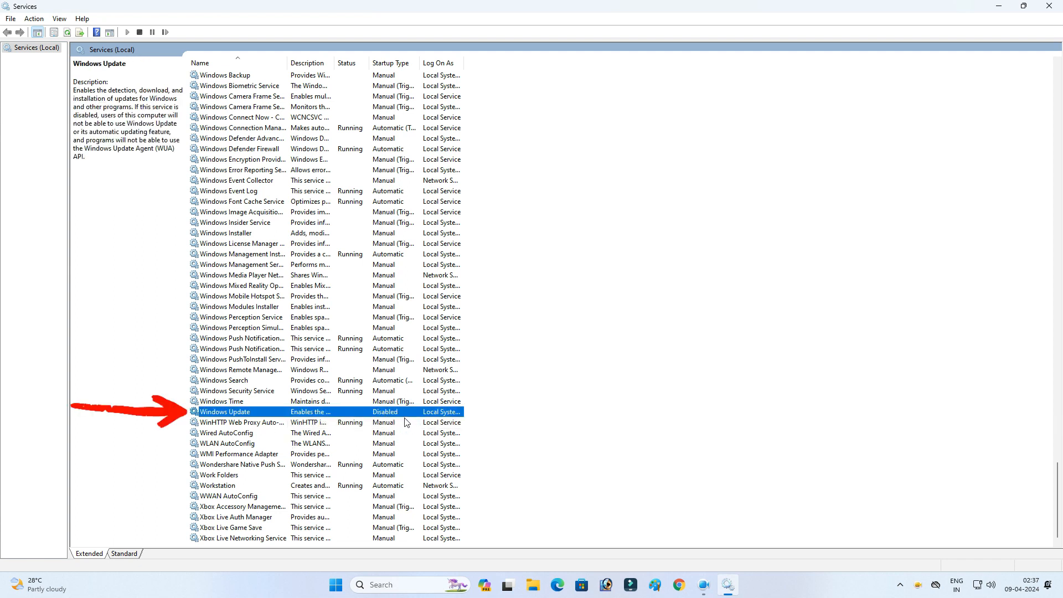
left_click(620, 421)
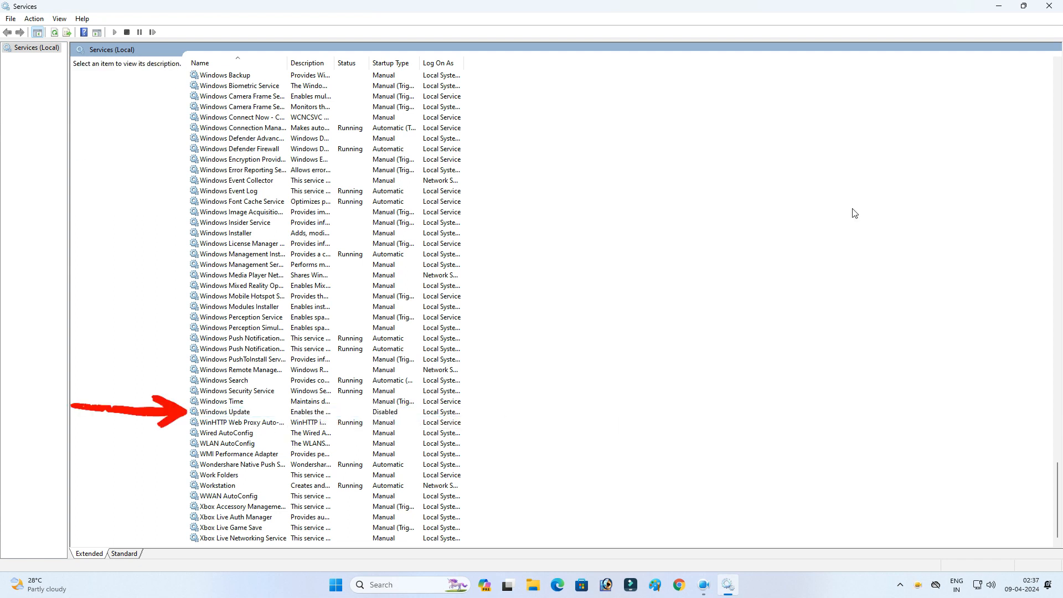
left_click(1049, 6)
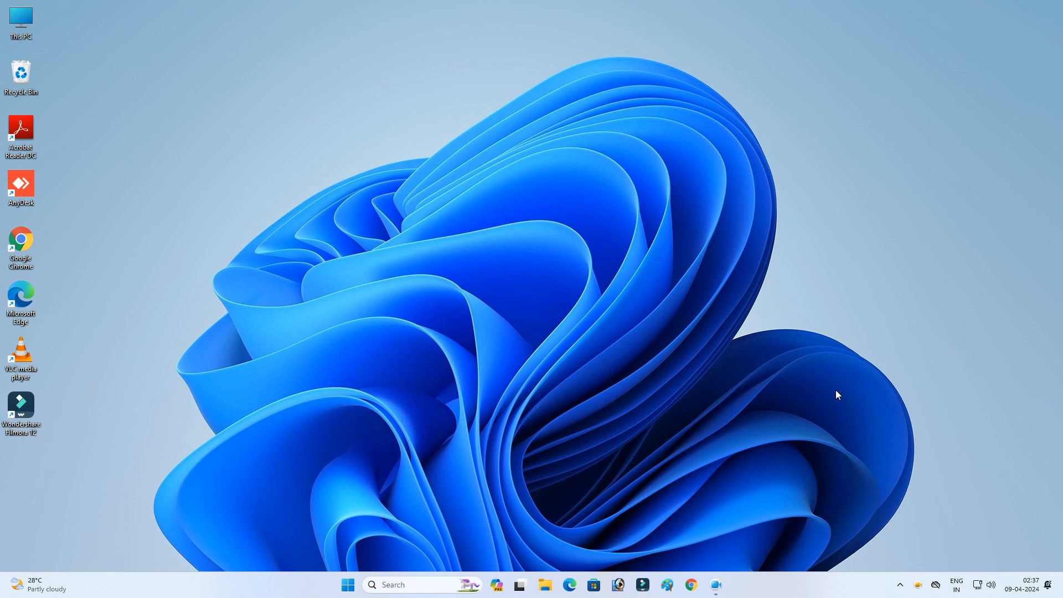
Step: Search for and open the Run dialog, then launch the Registry Editor with regedit
left_click(347, 585)
left_click(463, 198)
type("run")
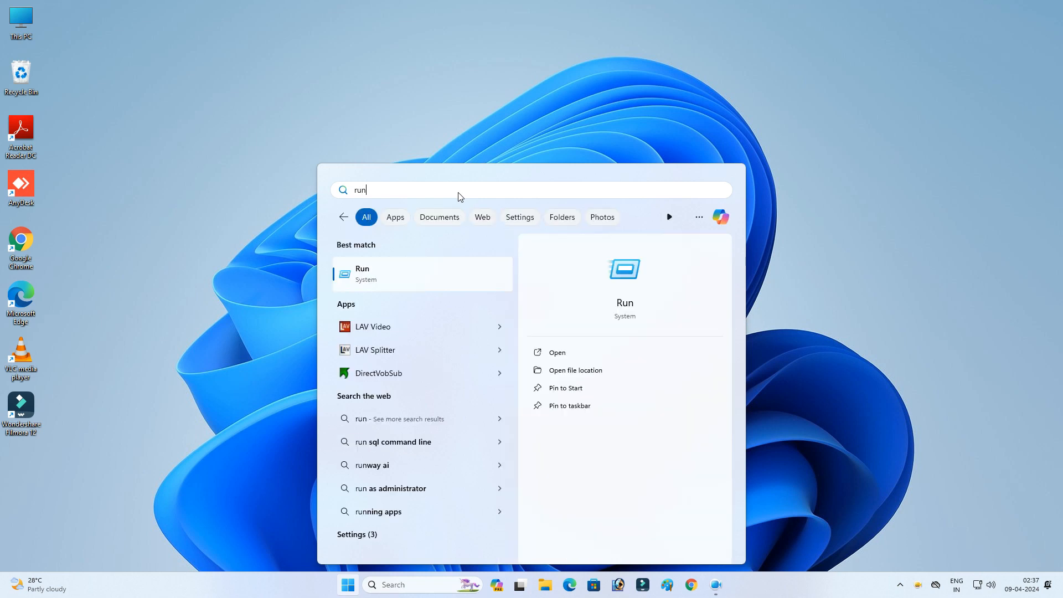
left_click(376, 272)
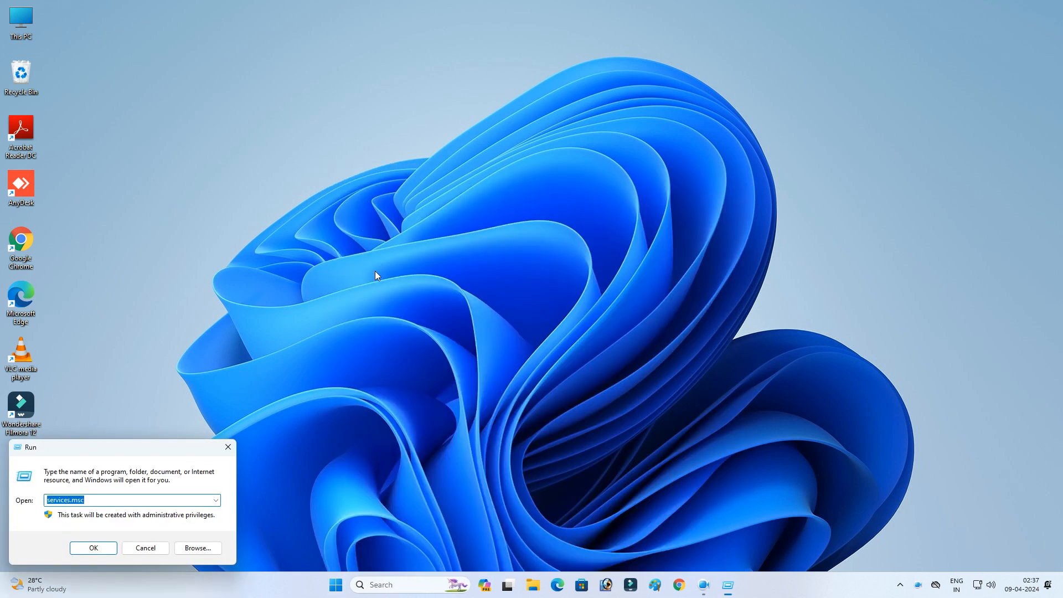
key("BackSpace")
type("regedit")
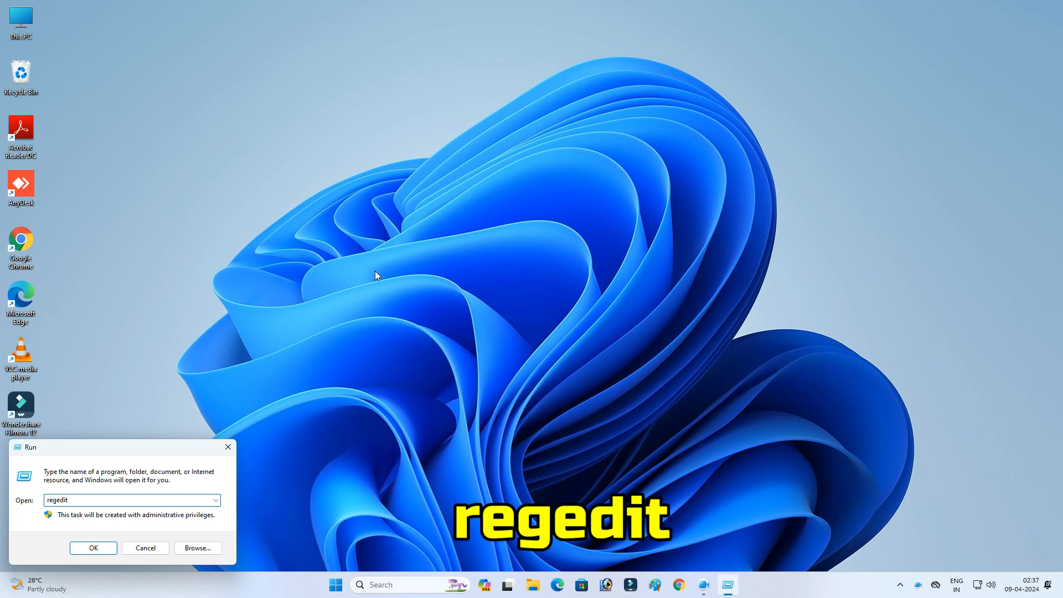
left_click(88, 549)
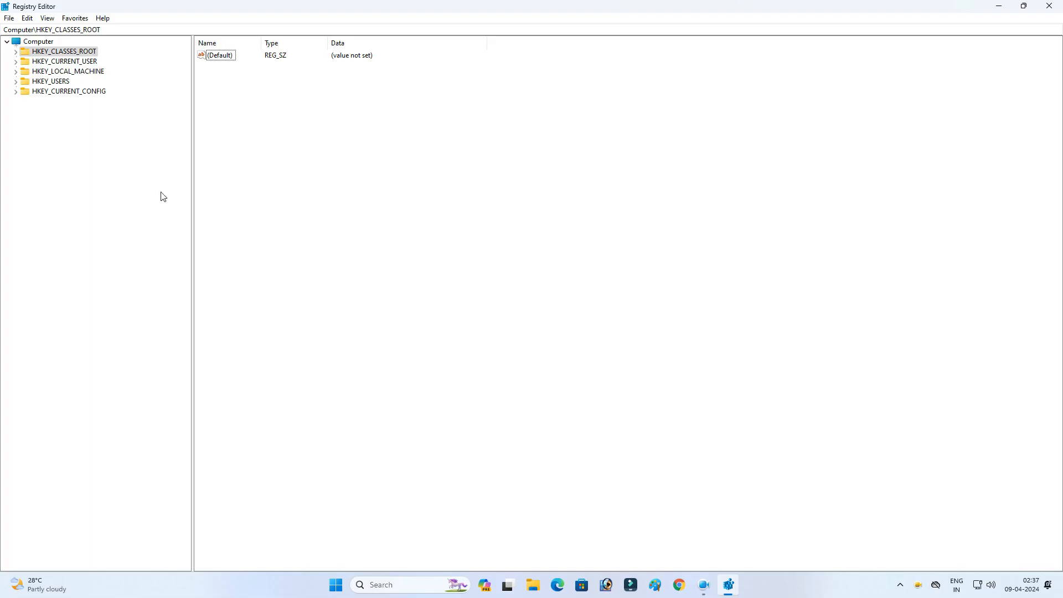
Step: Navigate to the HKEY_LOCAL_MACHINE\SOFTWARE\Policies\Microsoft\Windows key, widening the key tree pane
left_click(40, 72)
left_click(16, 72)
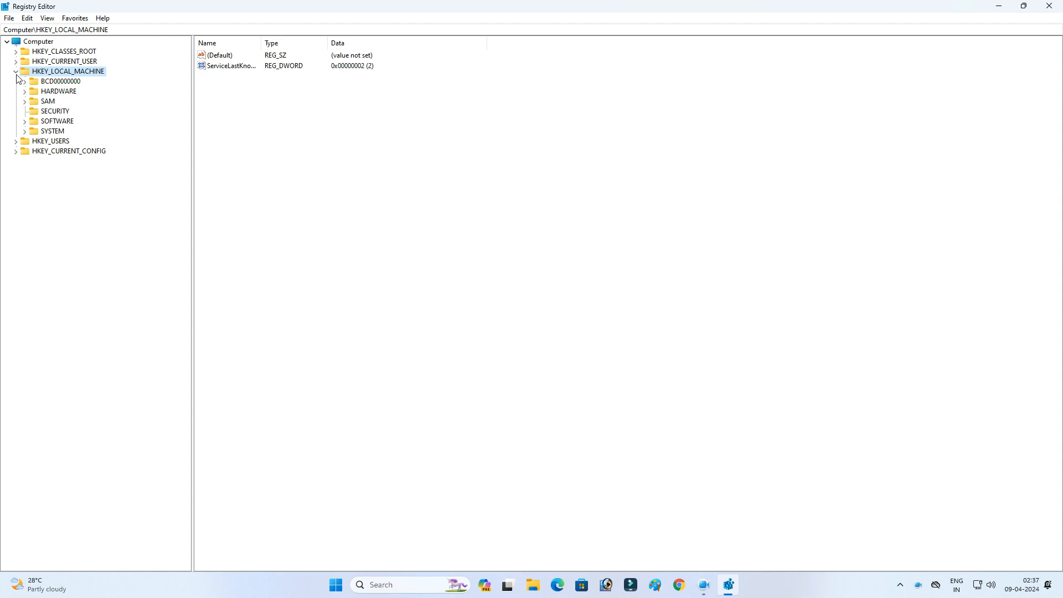
left_click(57, 122)
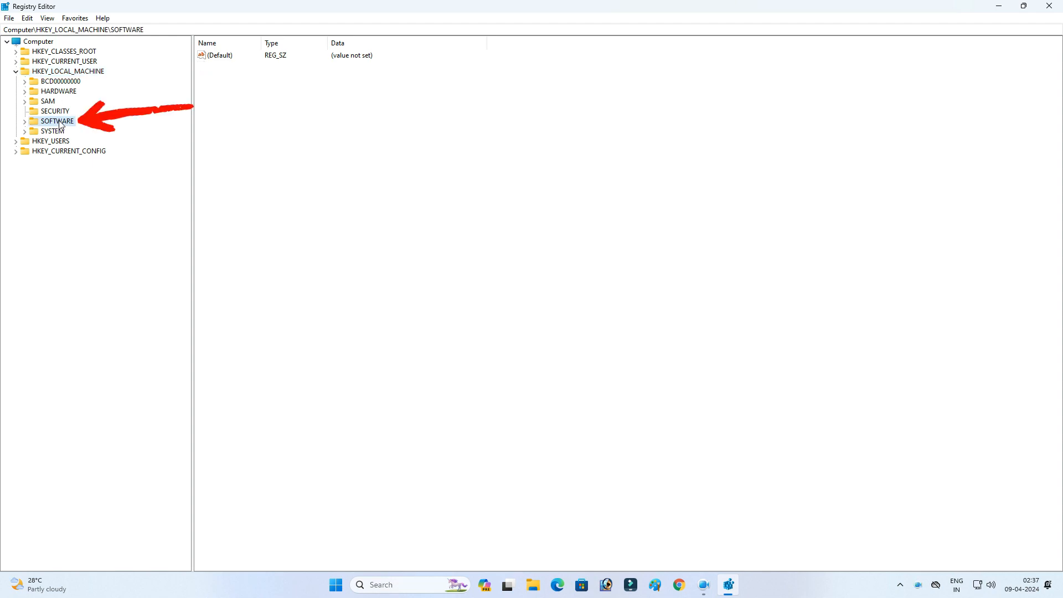
left_click(25, 122)
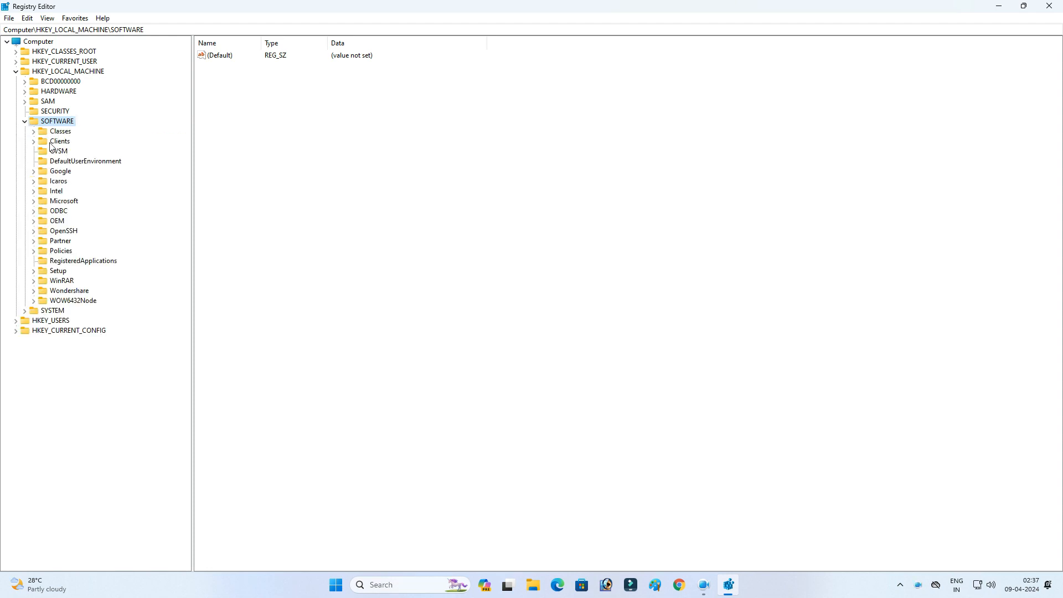
left_click(62, 251)
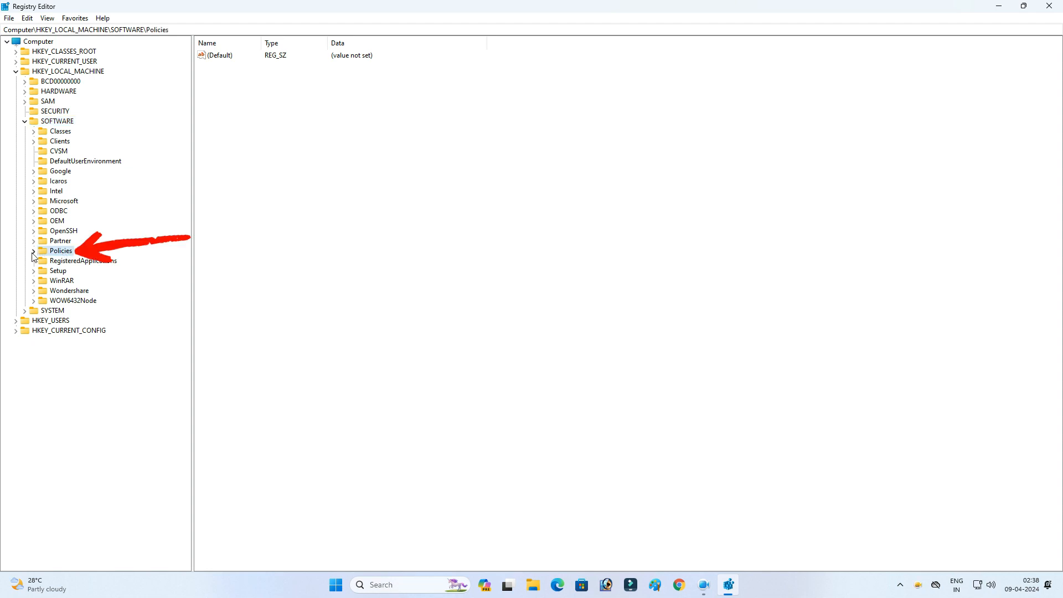
left_click(33, 253)
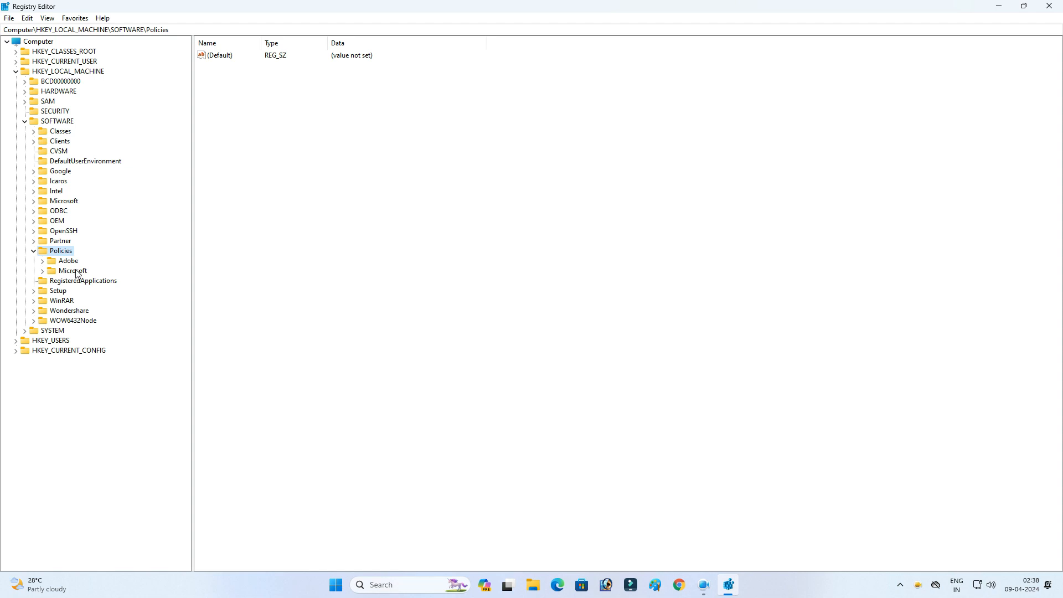
left_click(44, 272)
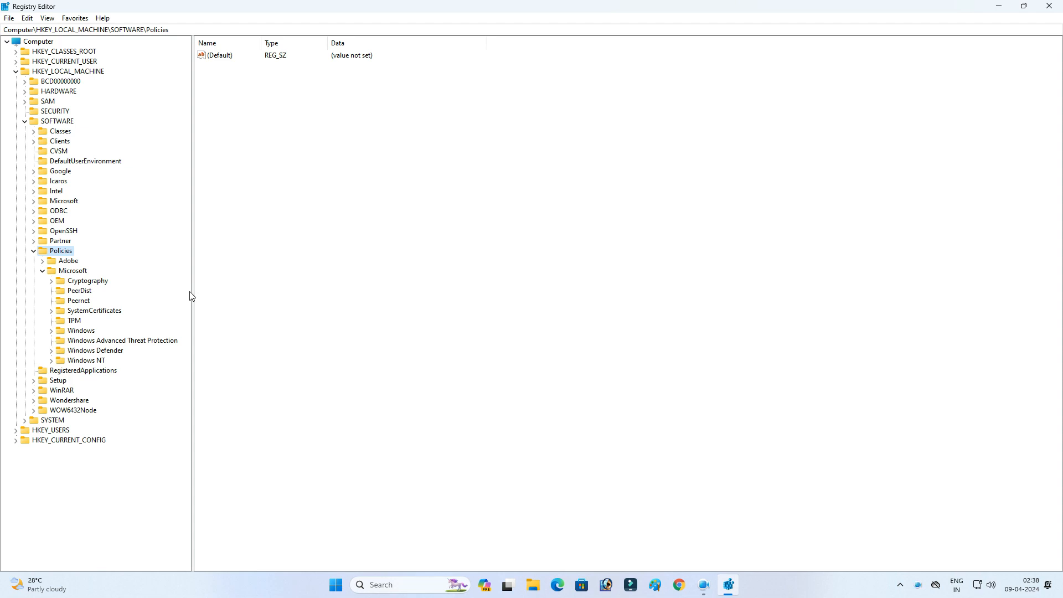
left_click_drag(190, 289, 207, 290)
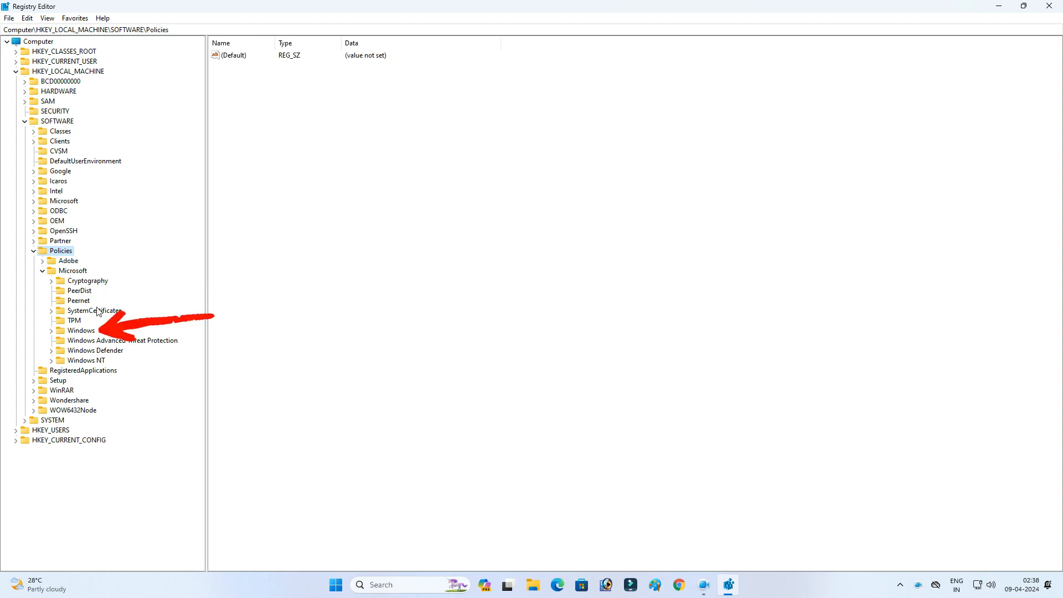
left_click(51, 331)
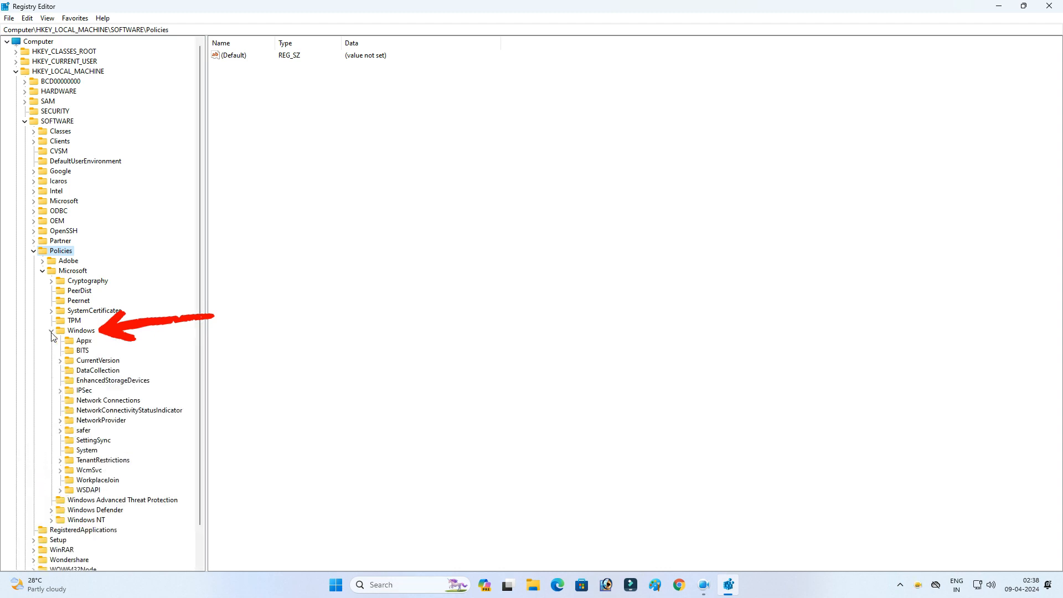
left_click(78, 331)
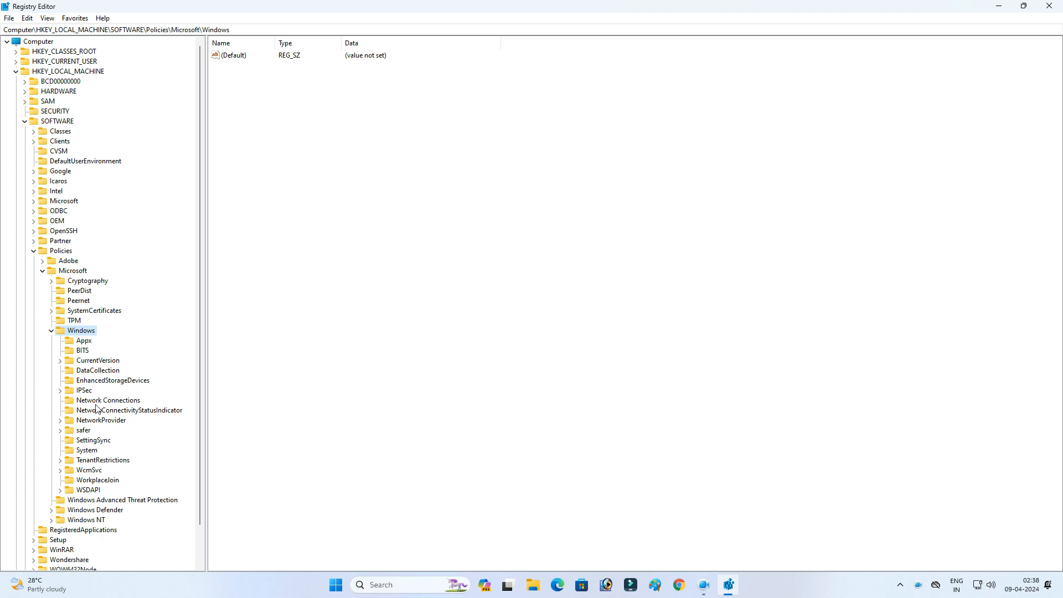
Step: Create a new key named WindowsUpdate under the Windows key and select it
right_click(81, 334)
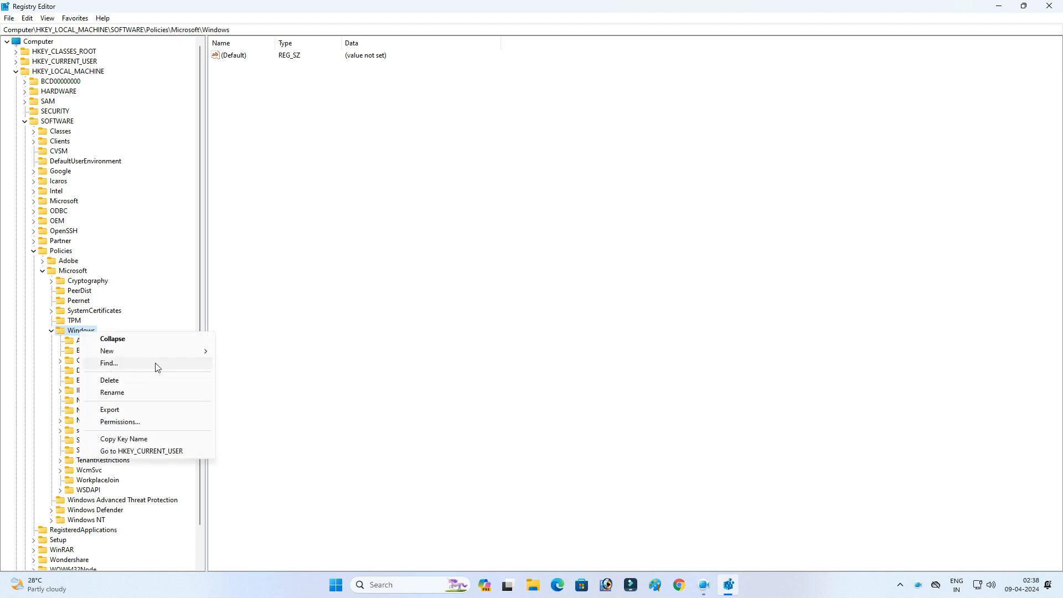
mouse_move(164, 355)
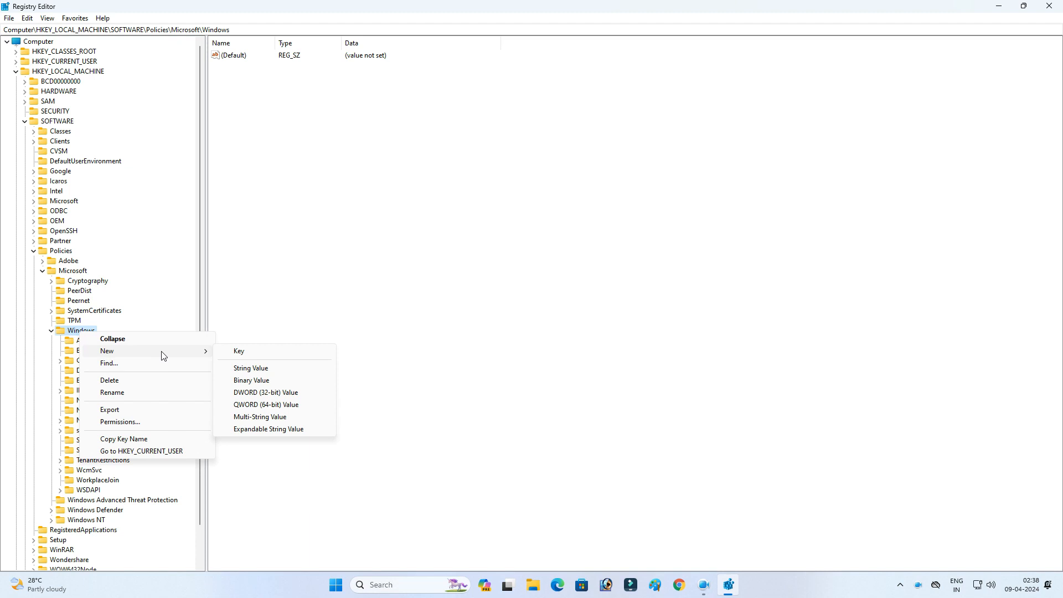
left_click(238, 352)
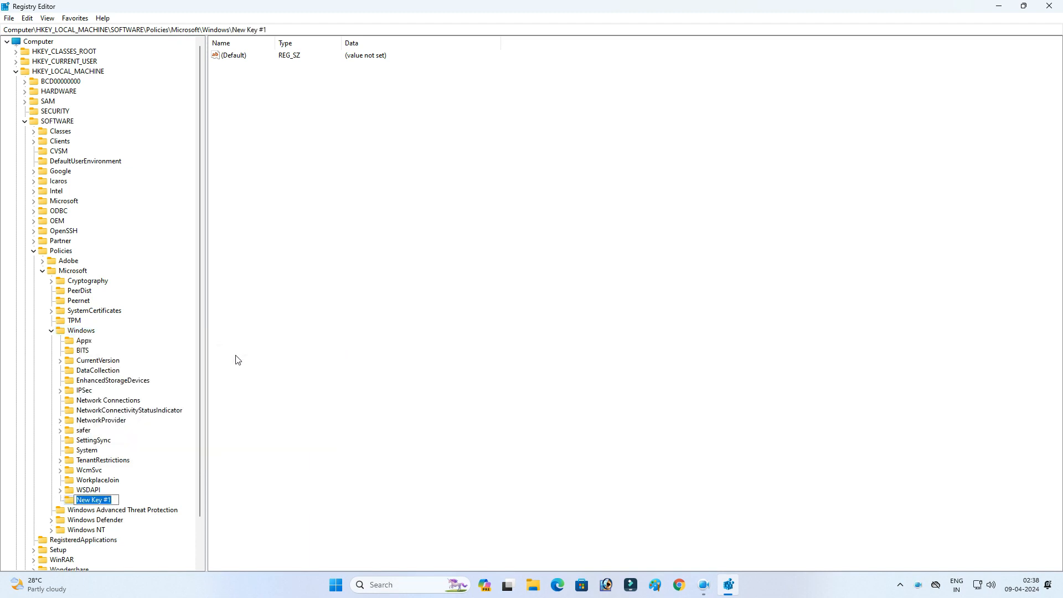
key("BackSpace")
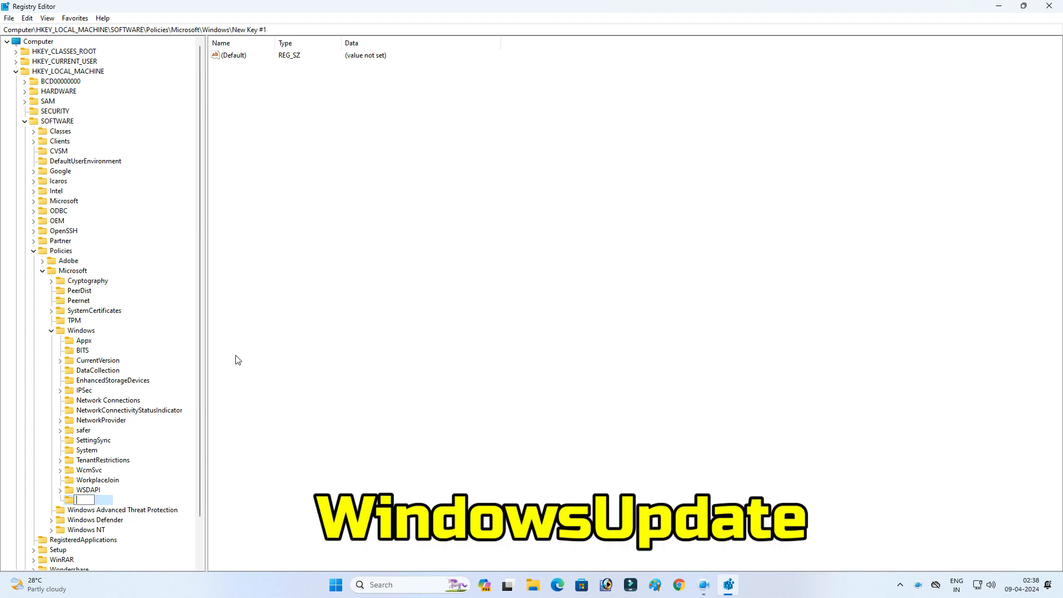
type("WindowsUpdate")
left_click(236, 355)
left_click(101, 503)
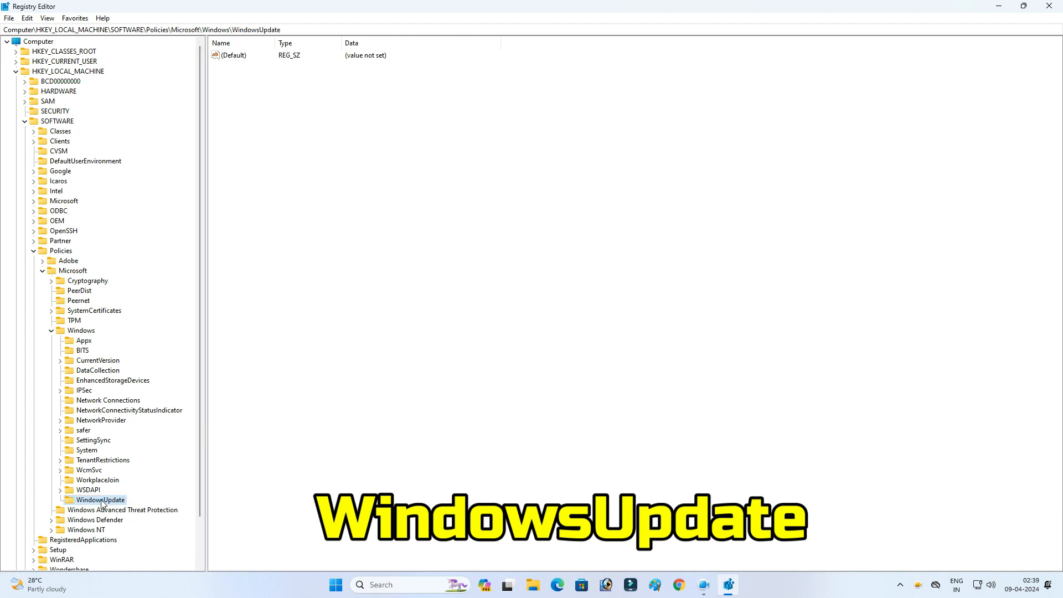
Step: Create a new key named AU under WindowsUpdate and select it
right_click(101, 503)
mouse_move(175, 404)
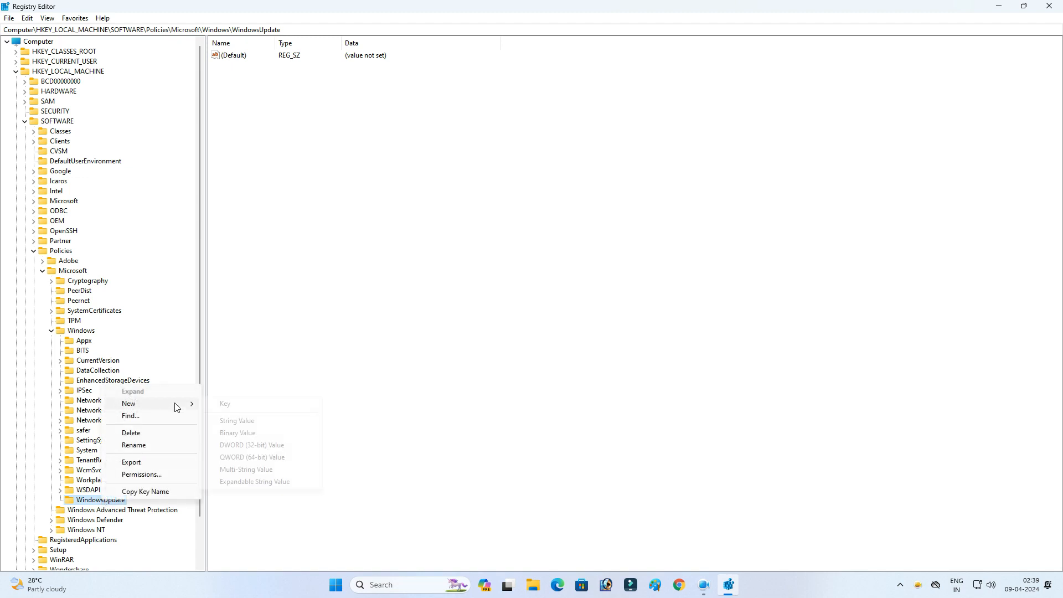
left_click(233, 409)
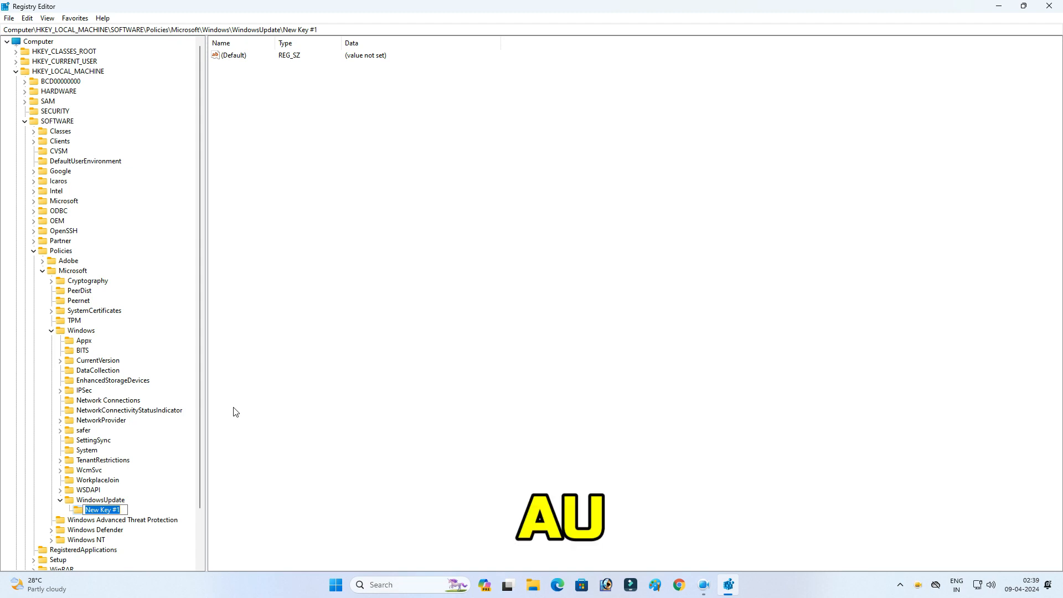
key("BackSpace")
type("AU")
left_click(257, 484)
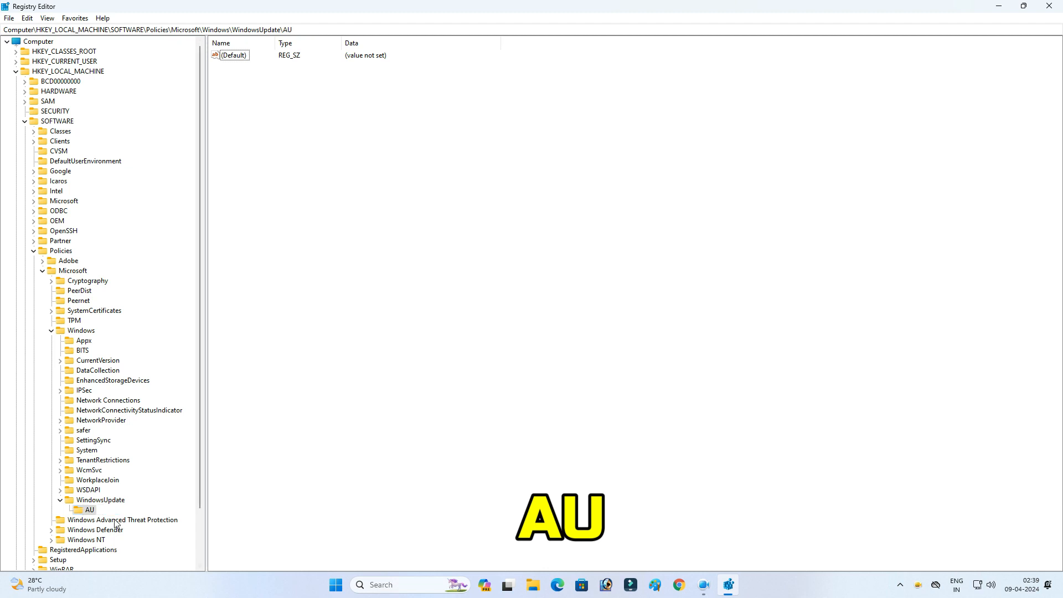
left_click(92, 512)
Step: Create a new DWORD (32-bit) value named NoAutoUpdate in the AU key
left_click(386, 175)
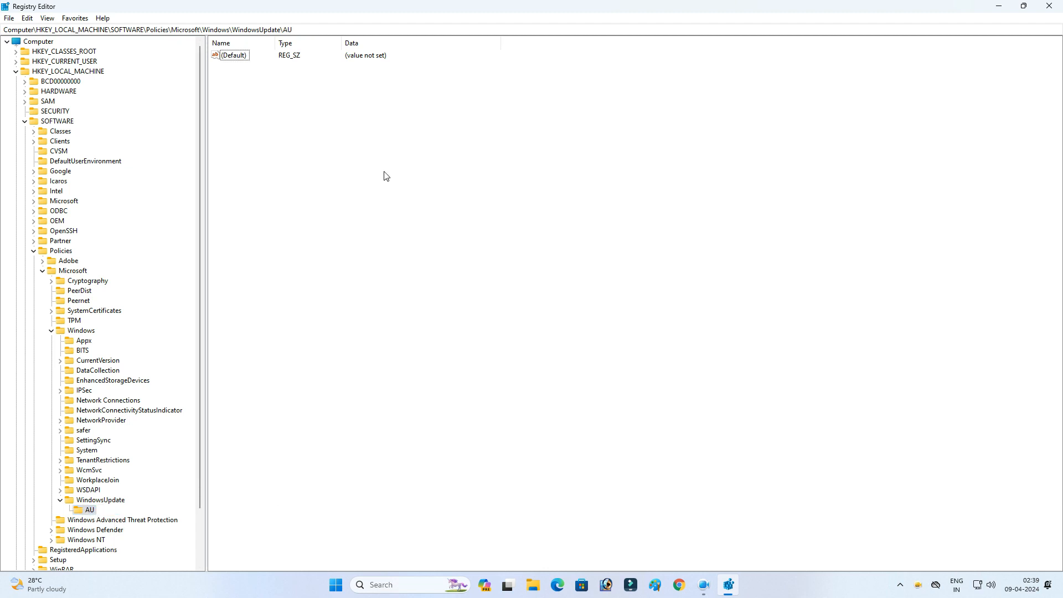
right_click(386, 175)
mouse_move(409, 180)
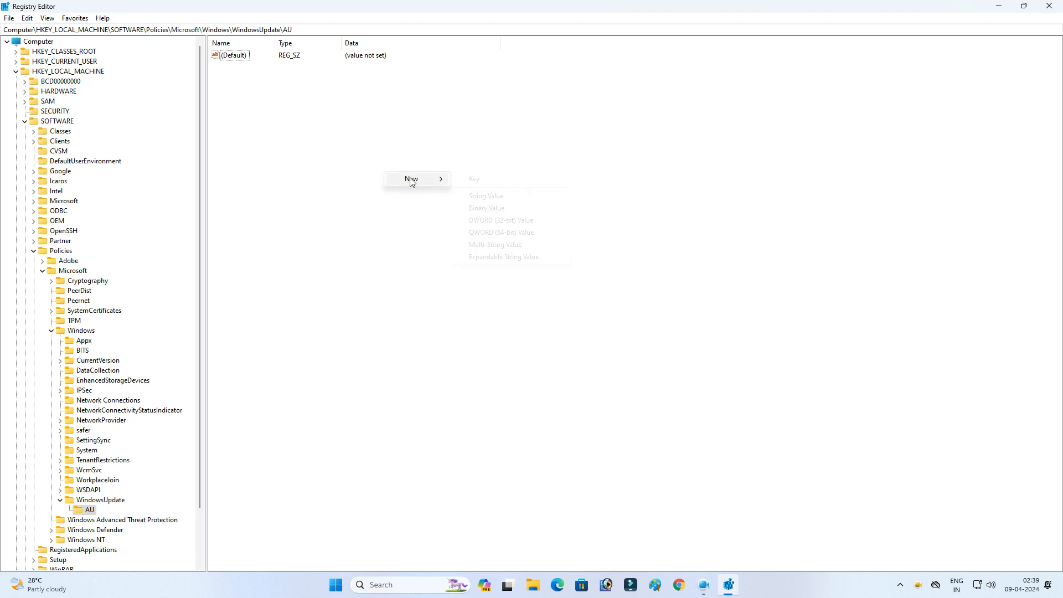
left_click(515, 221)
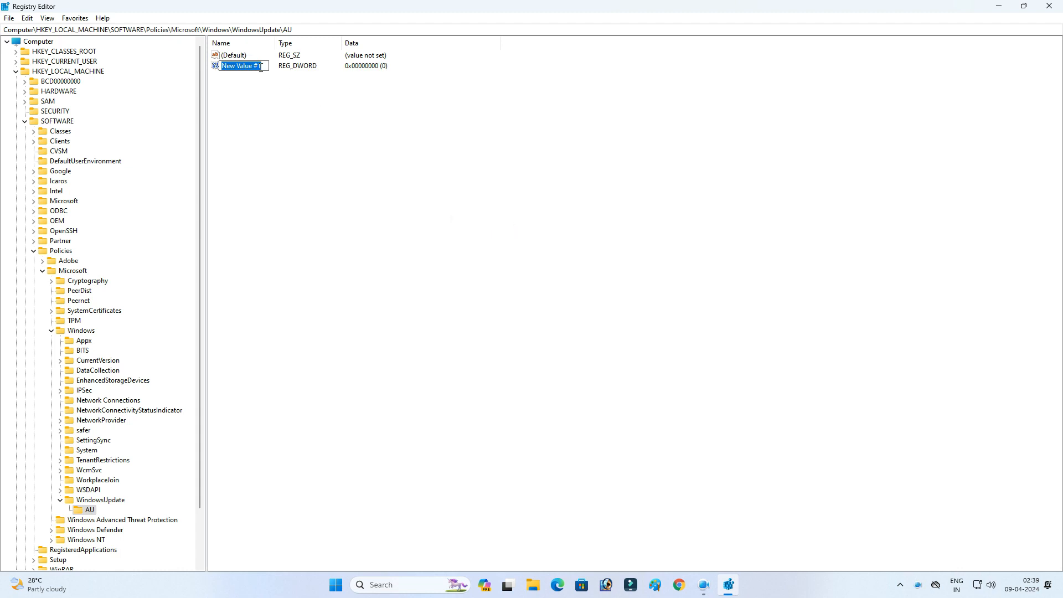
key("BackSpace")
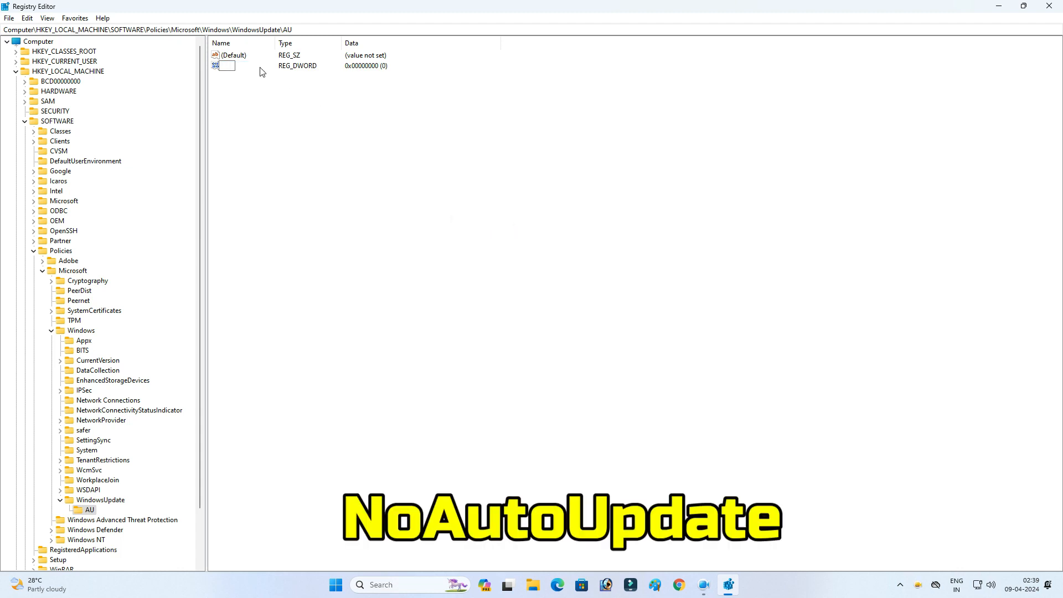
type("NoAutoUpdate")
key("Return")
left_click(282, 95)
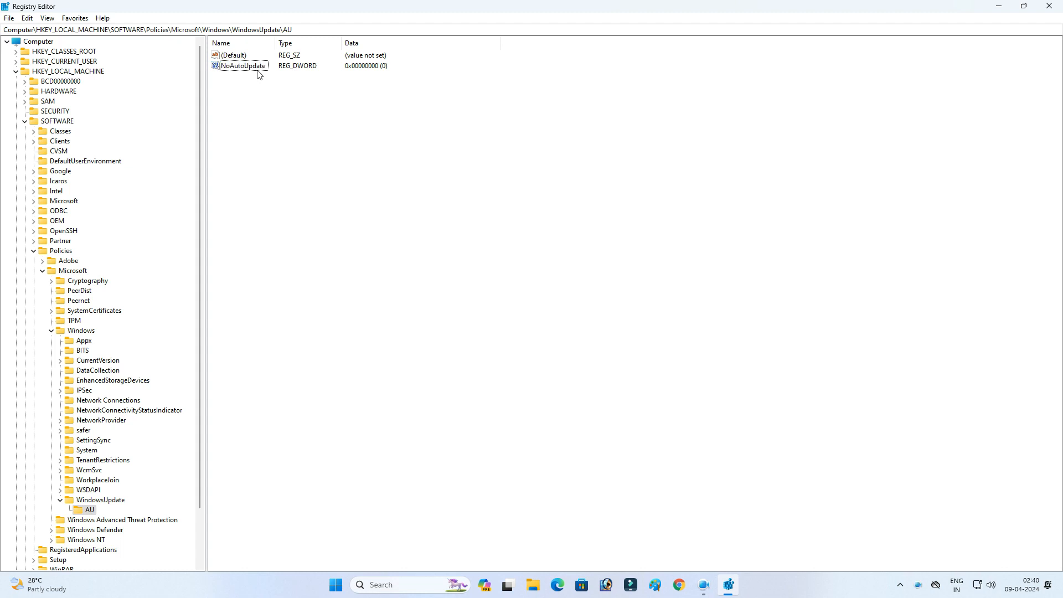
Step: Set NoAutoUpdate's value data to 1, confirm, and close the Registry Editor
double_click(257, 67)
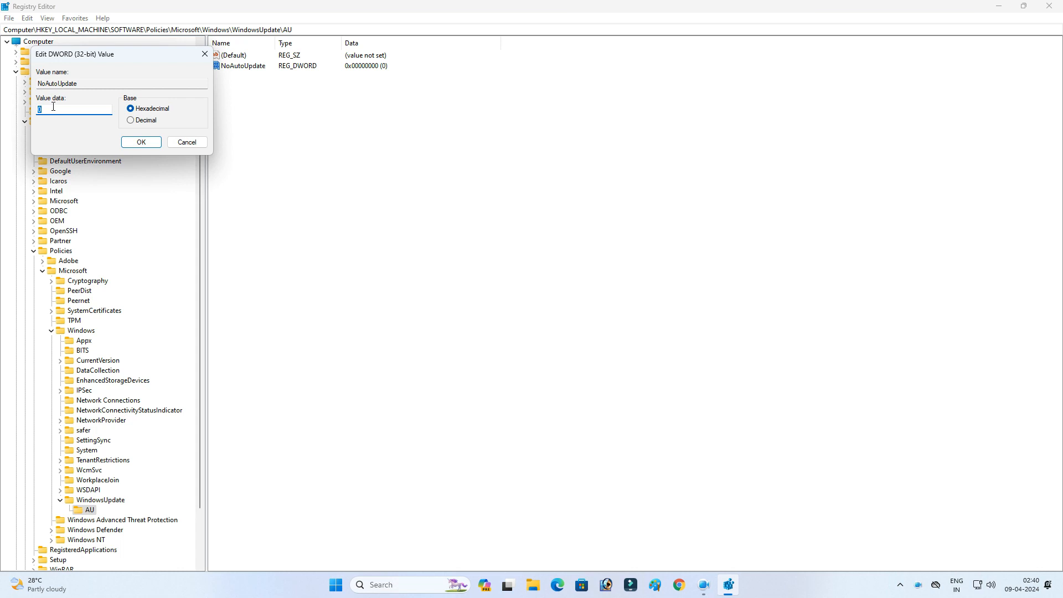
key("BackSpace")
left_click(141, 142)
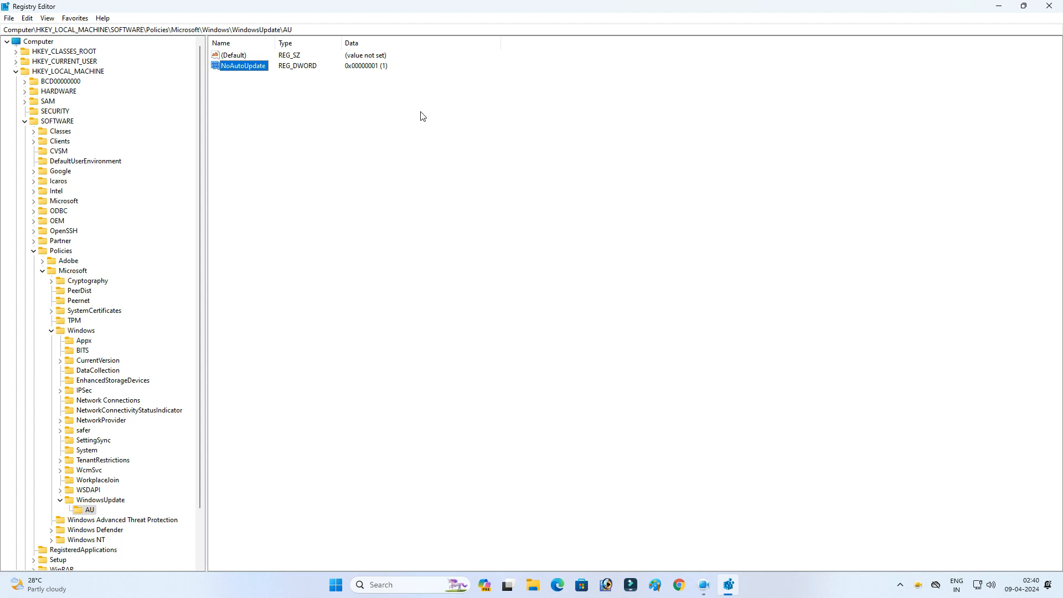
left_click(418, 161)
left_click(1049, 6)
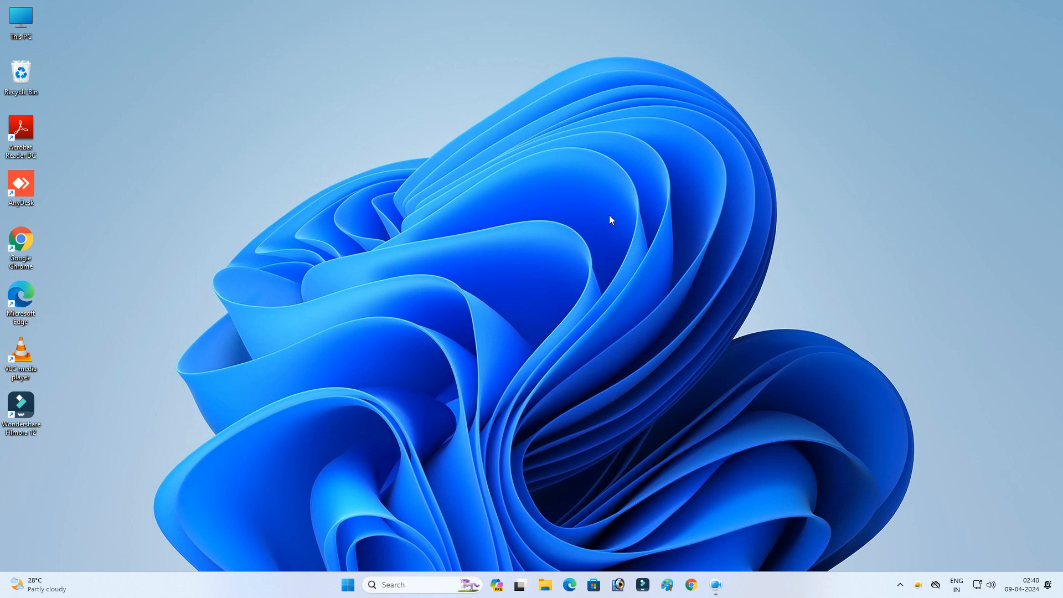
Step: Open This PC's properties, check the Windows Update page in Settings, and close Settings
right_click(19, 21)
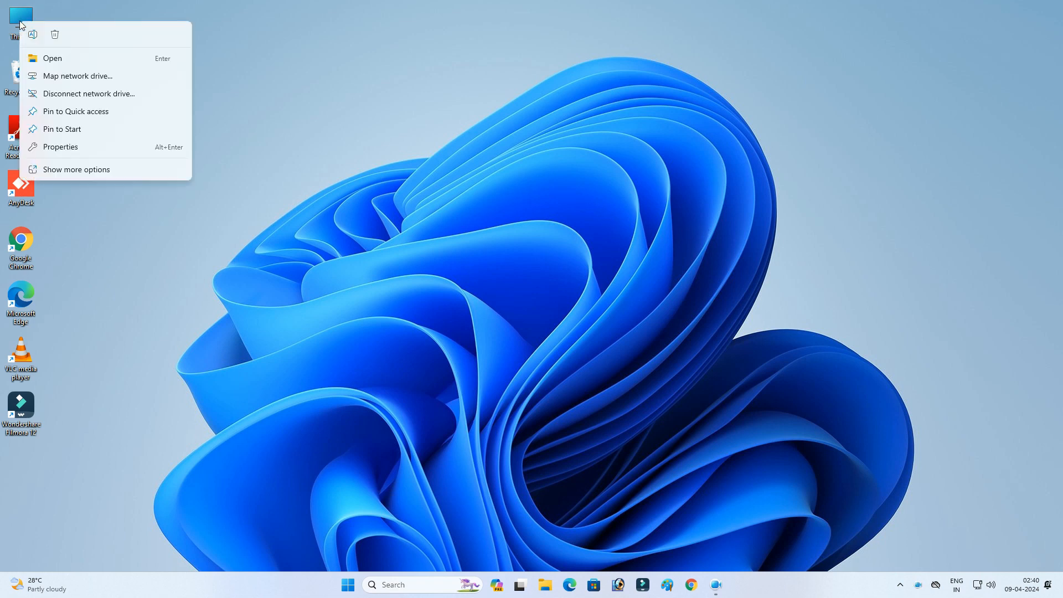
left_click(71, 167)
left_click(67, 153)
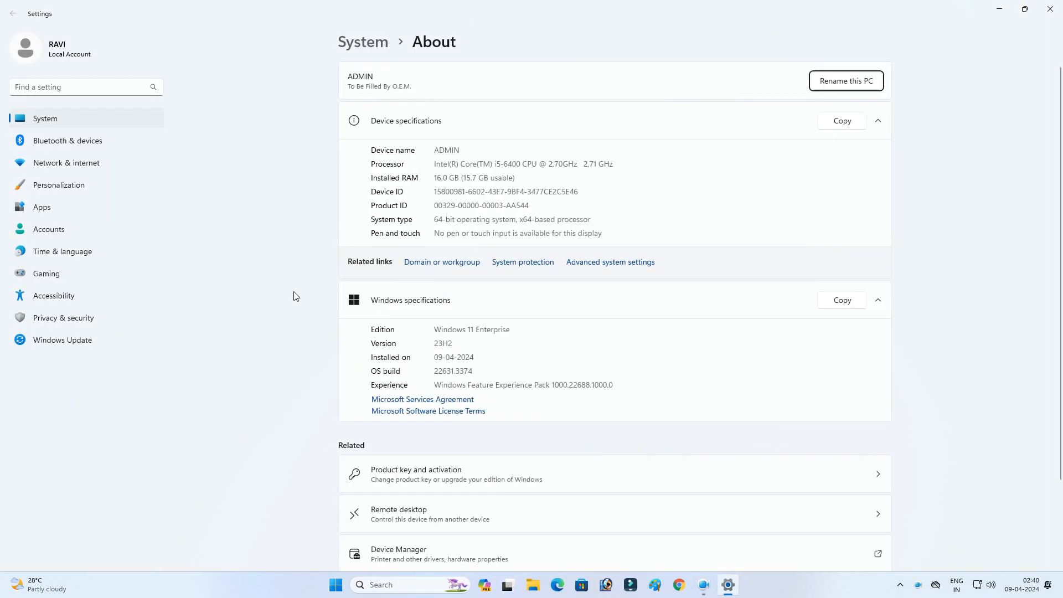
left_click(93, 344)
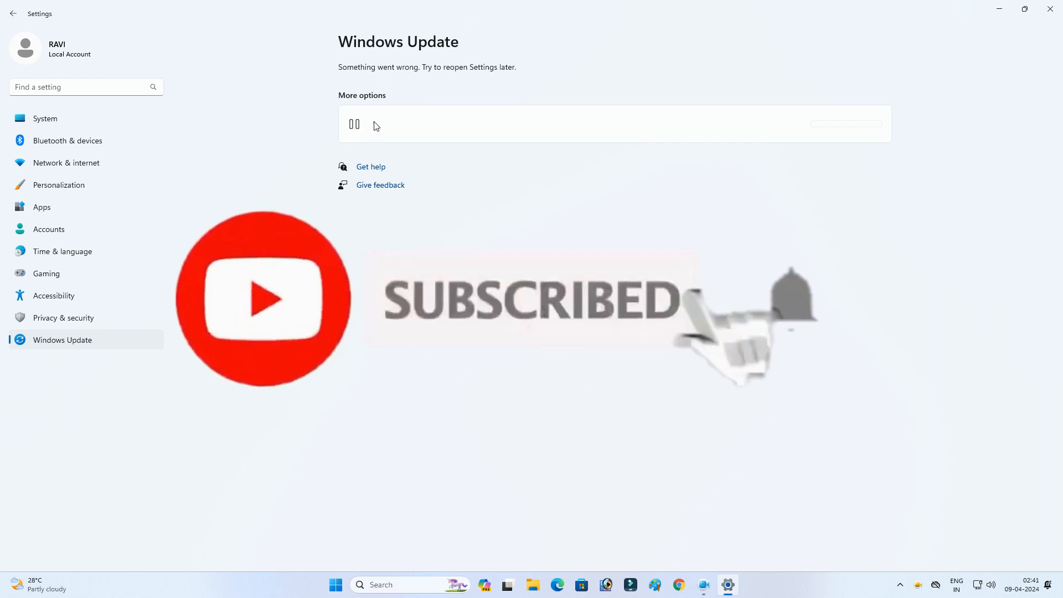
left_click(1052, 7)
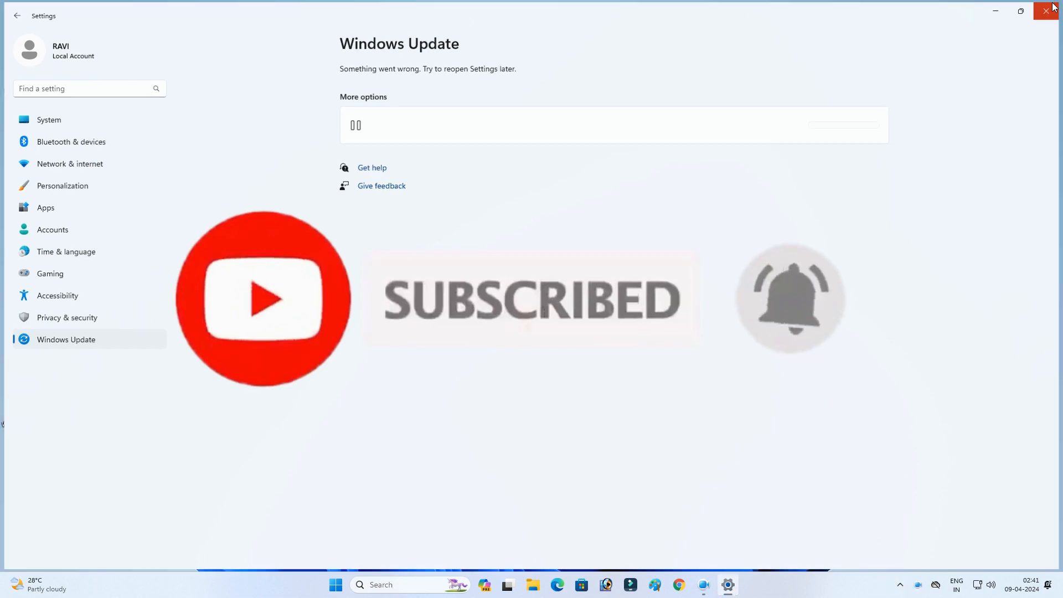